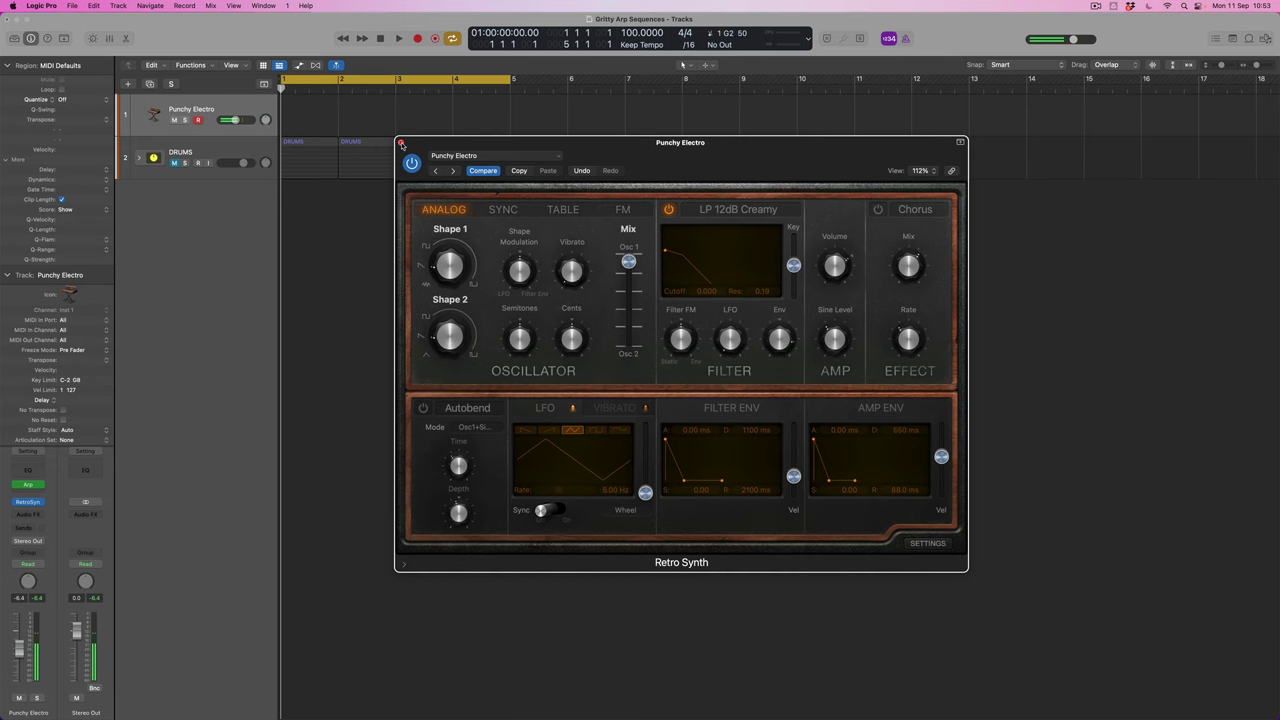
# Step: Close the Retro Synth and Arpeggiator windows and insert a stereo Step FX as audio effect on the Punchy Electro channel
pyautogui.click(401, 143)
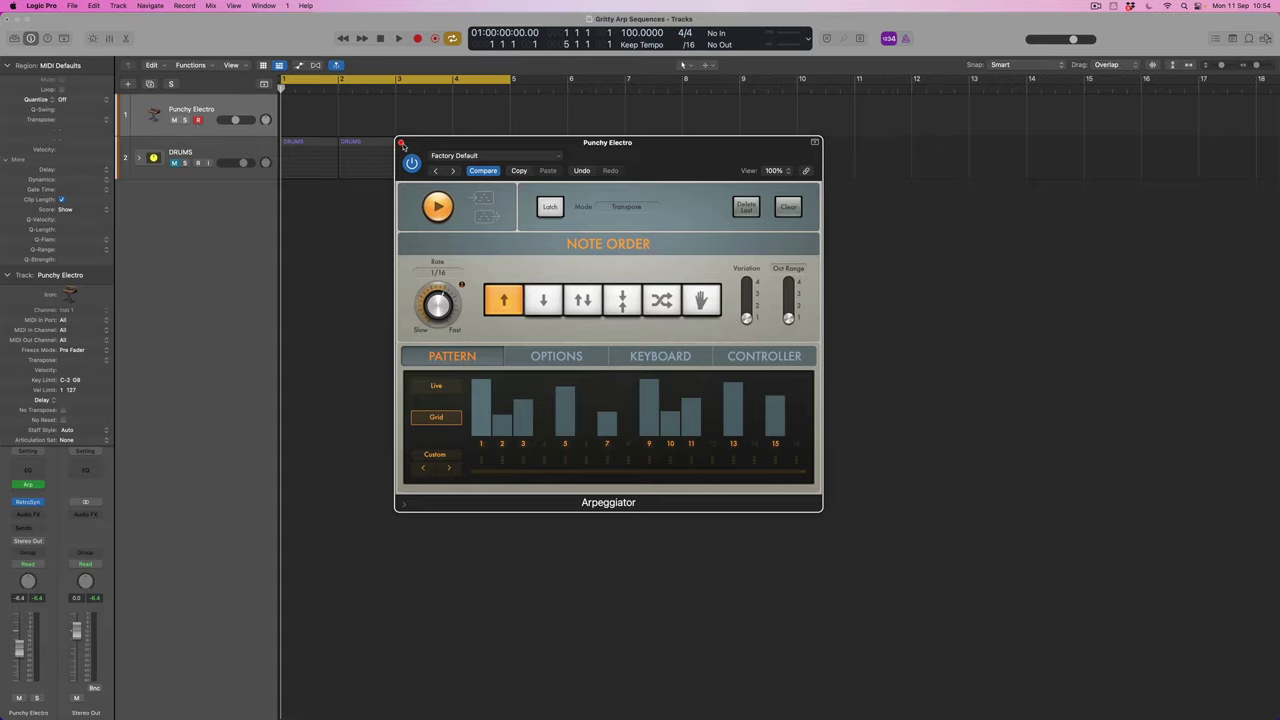
pyautogui.click(401, 143)
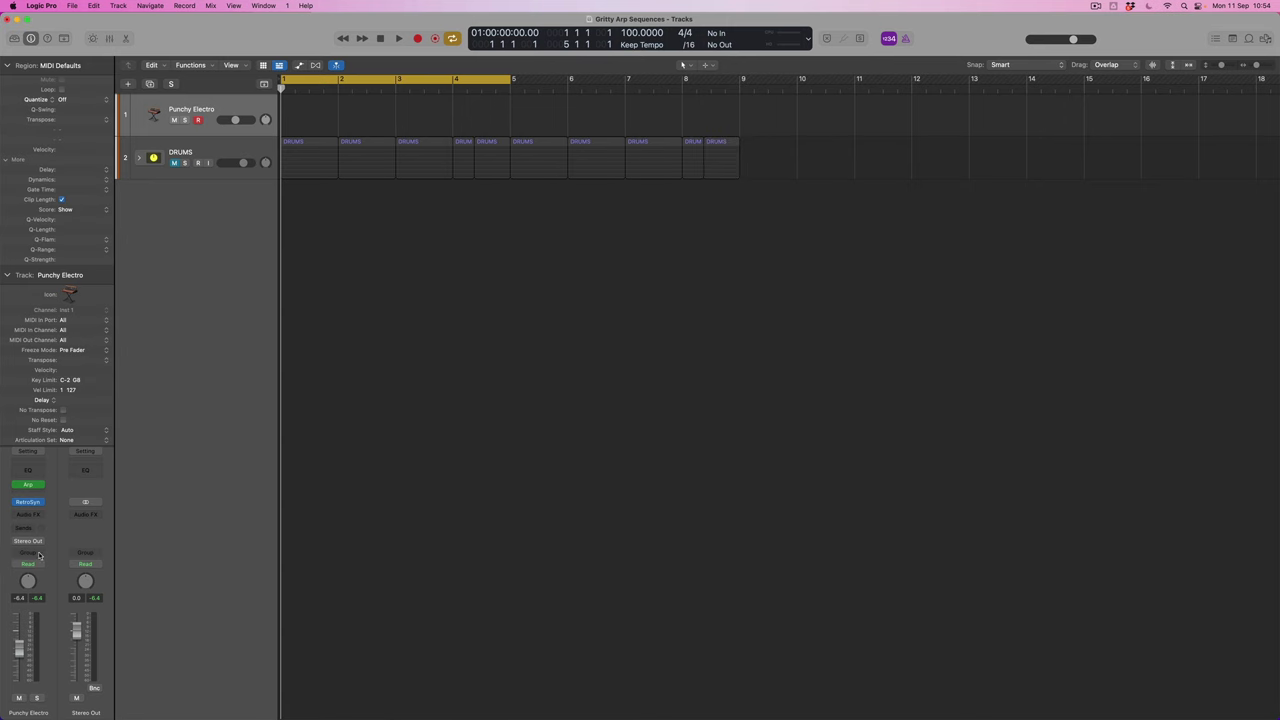
pyautogui.click(40, 516)
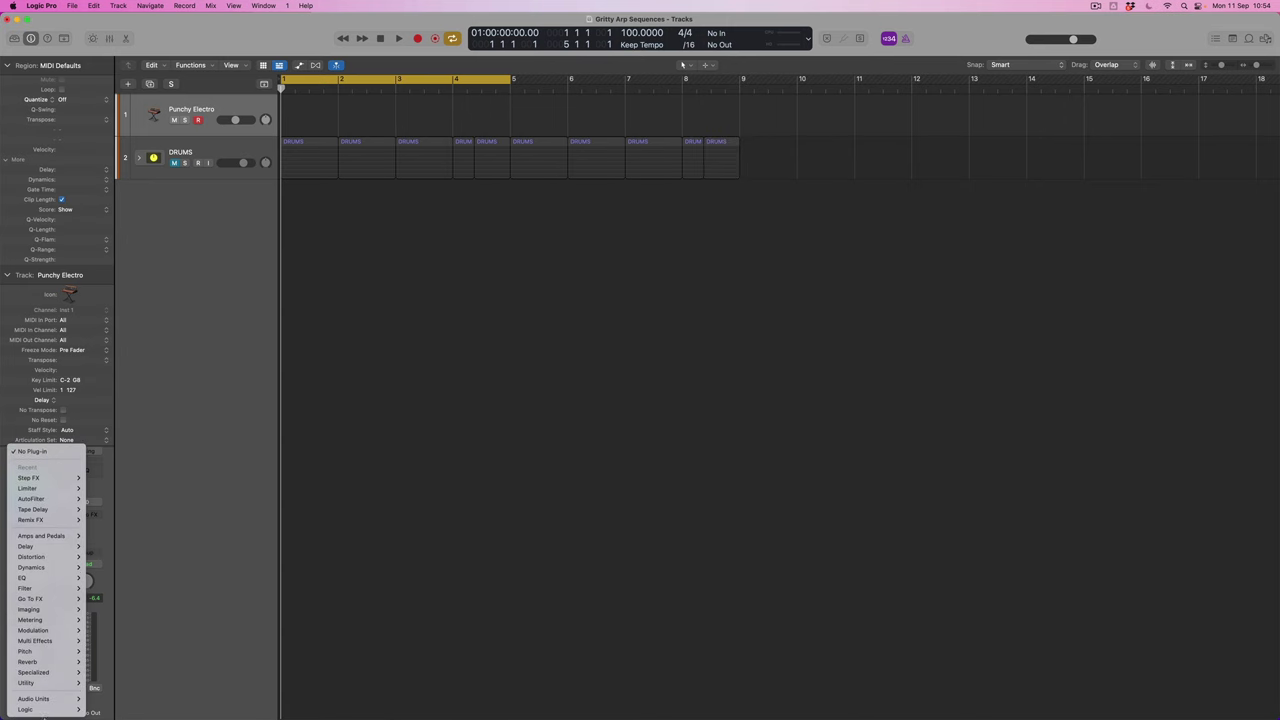
pyautogui.moveTo(45, 645)
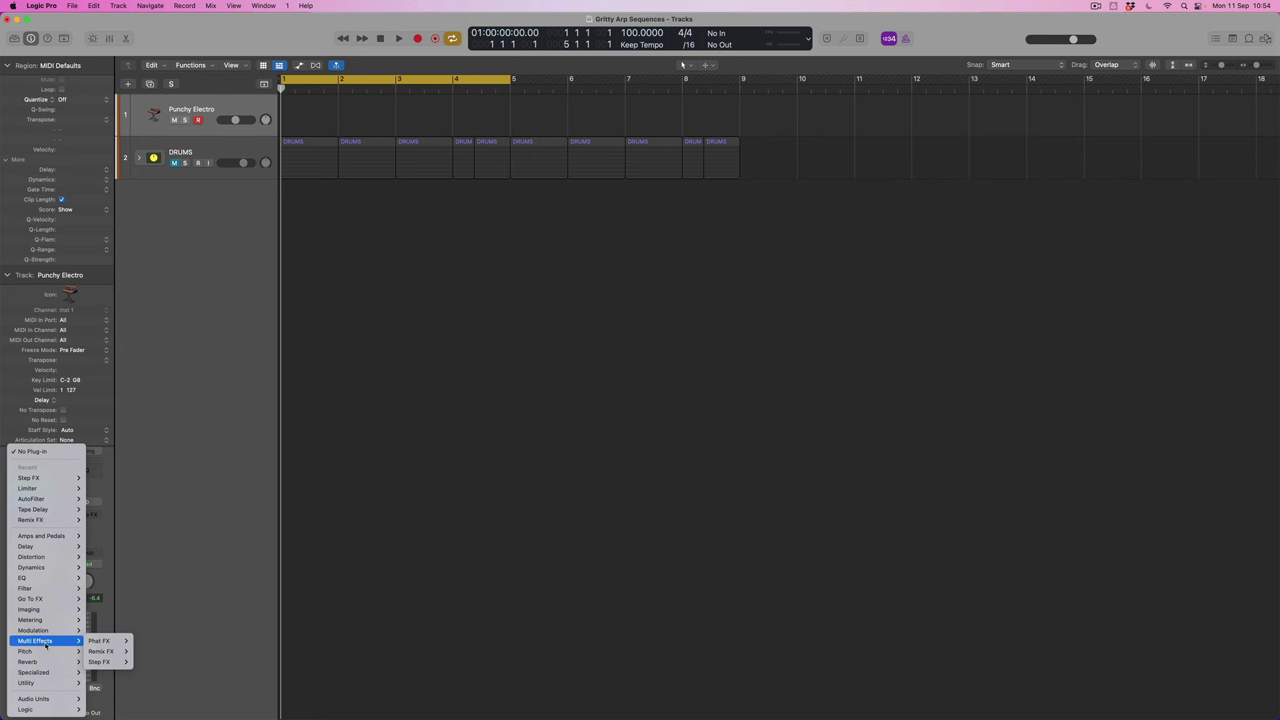
pyautogui.moveTo(110, 665)
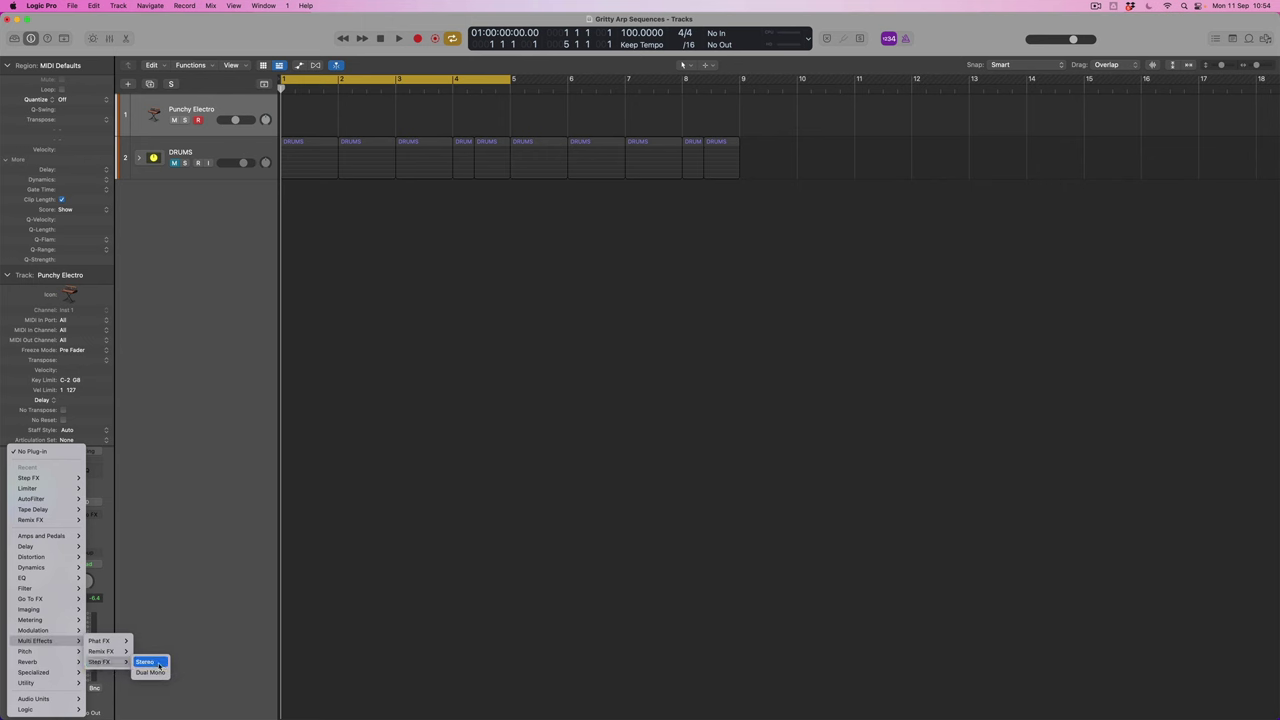
pyautogui.click(150, 662)
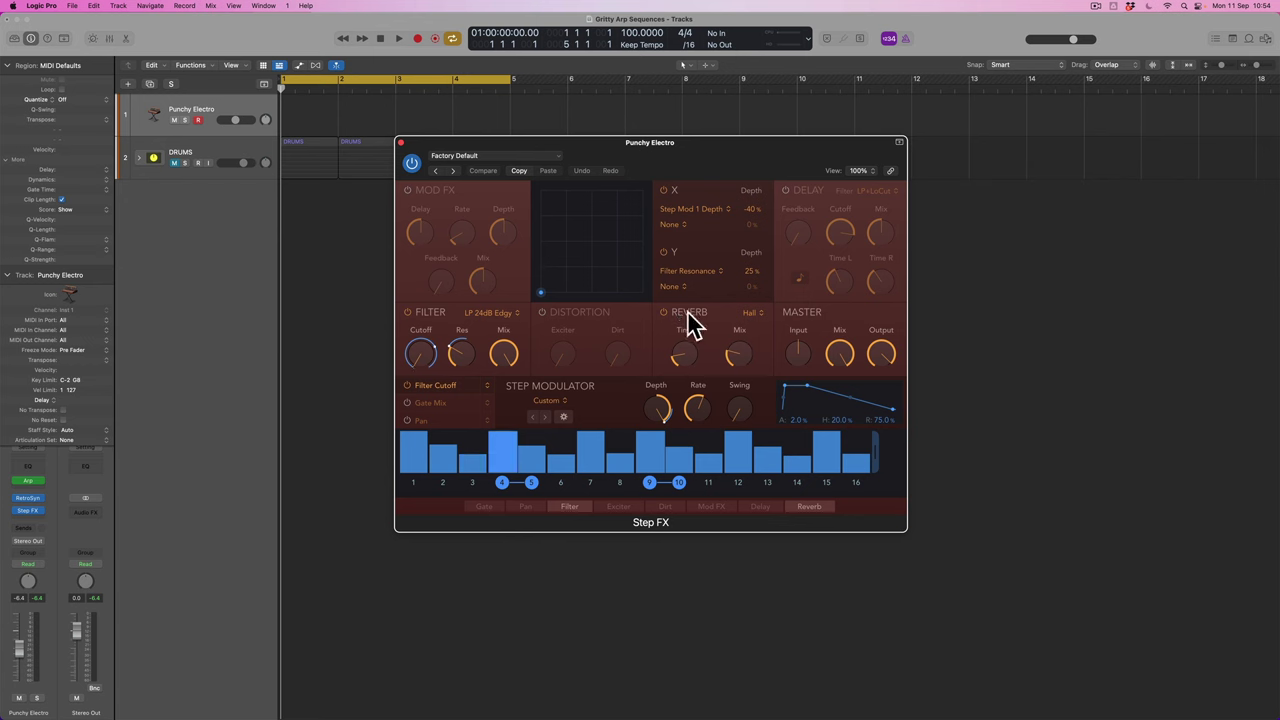
# Step: Turn off the Reverb and Filter sections in Step FX
pyautogui.moveTo(720, 329)
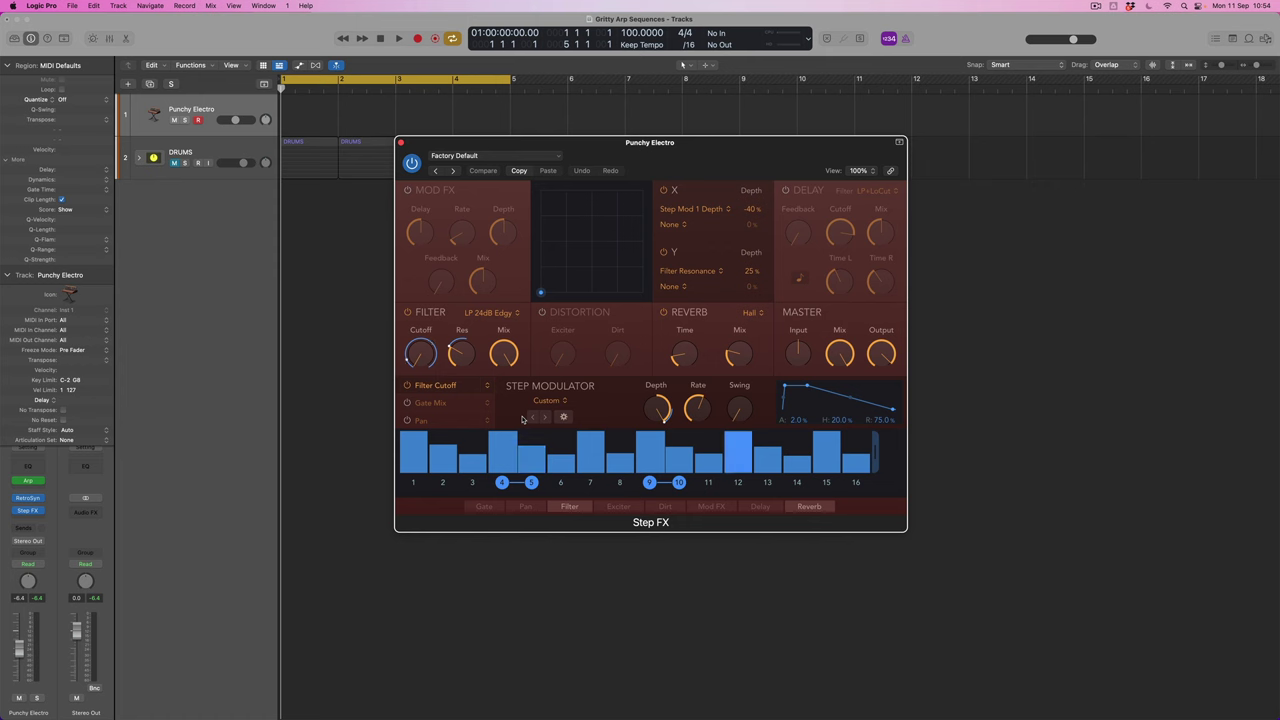
pyautogui.click(663, 312)
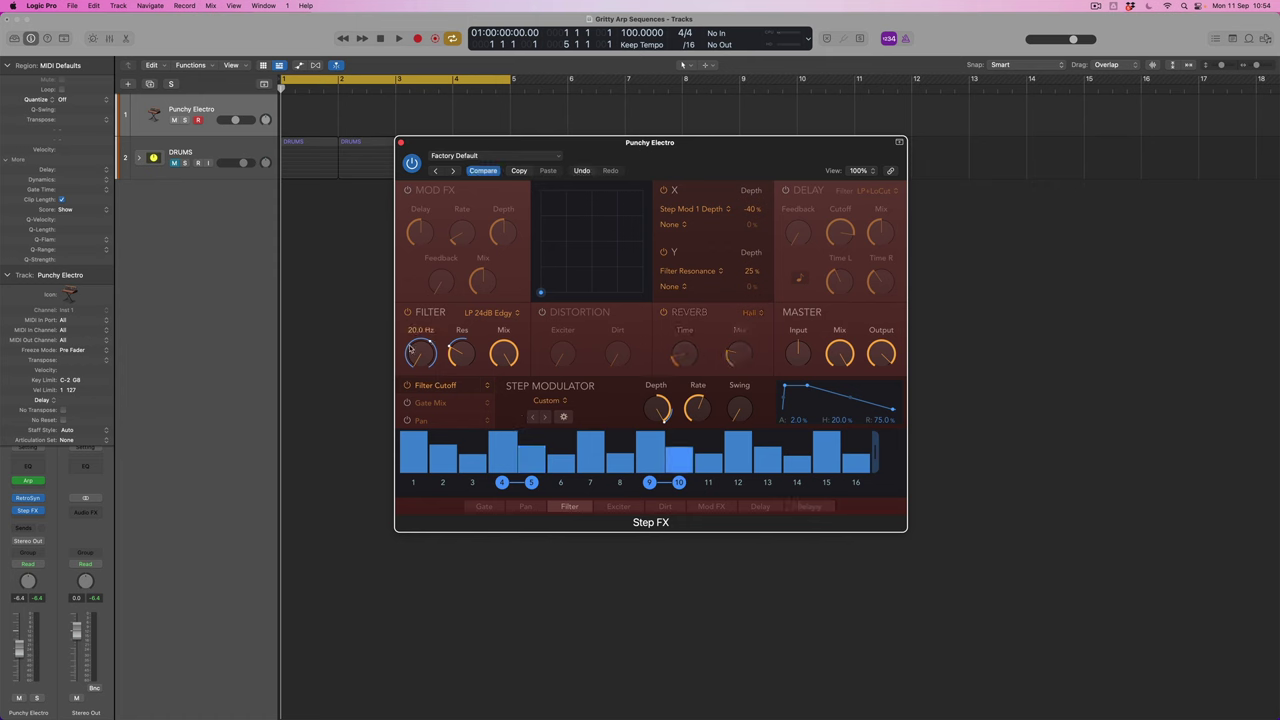
pyautogui.click(408, 313)
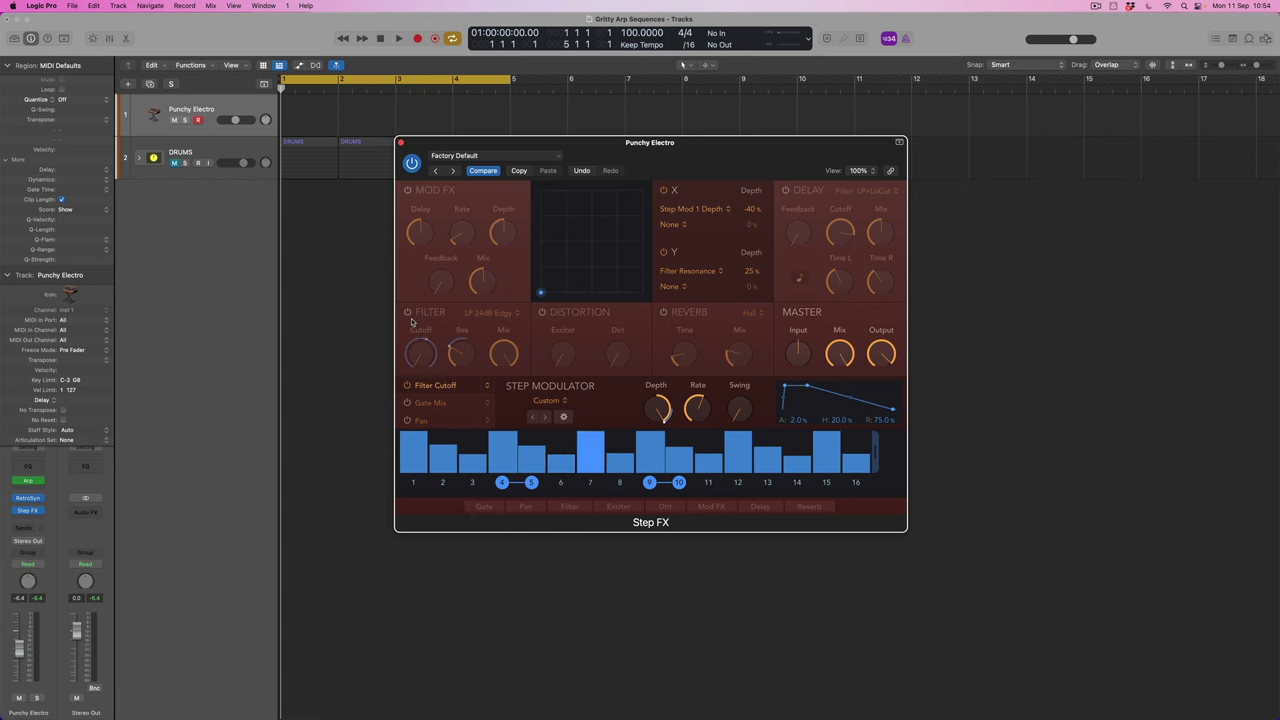
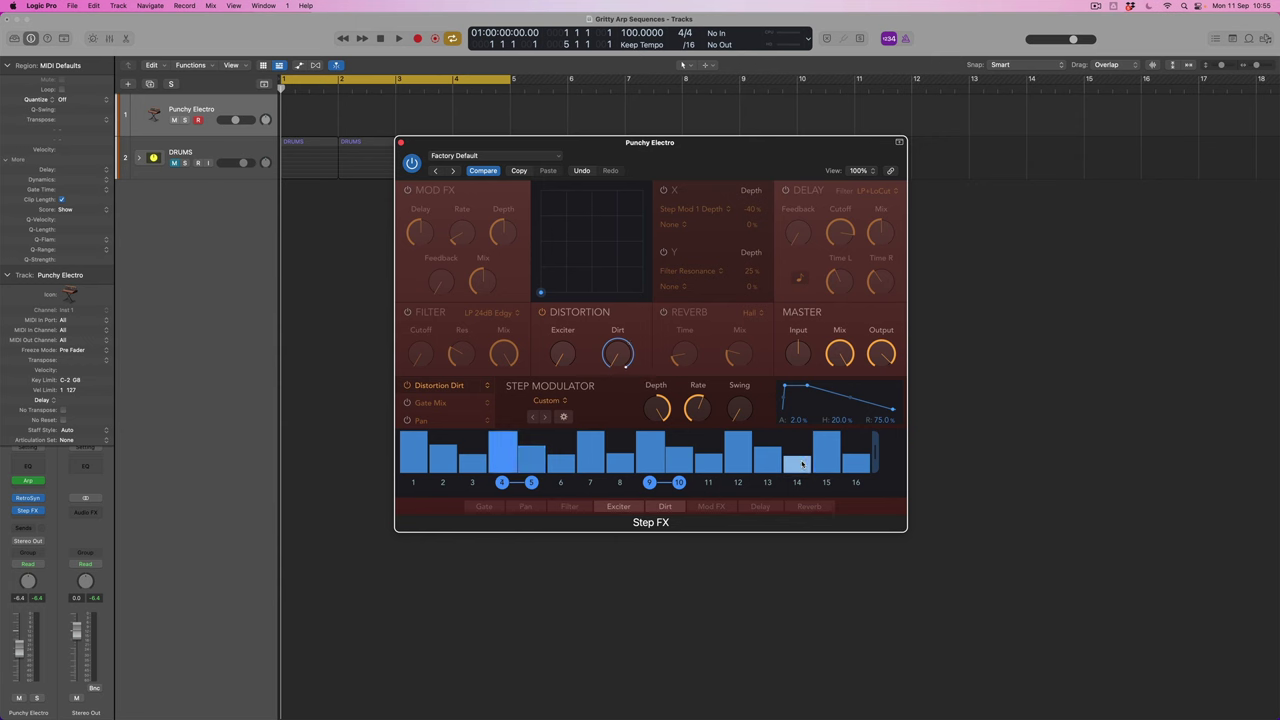
# Step: Reshape the Distortion Dirt step pattern so that the bars from step 3 onward alternate between high odd steps and low even steps
pyautogui.moveTo(696, 390)
pyautogui.moveTo(637, 358)
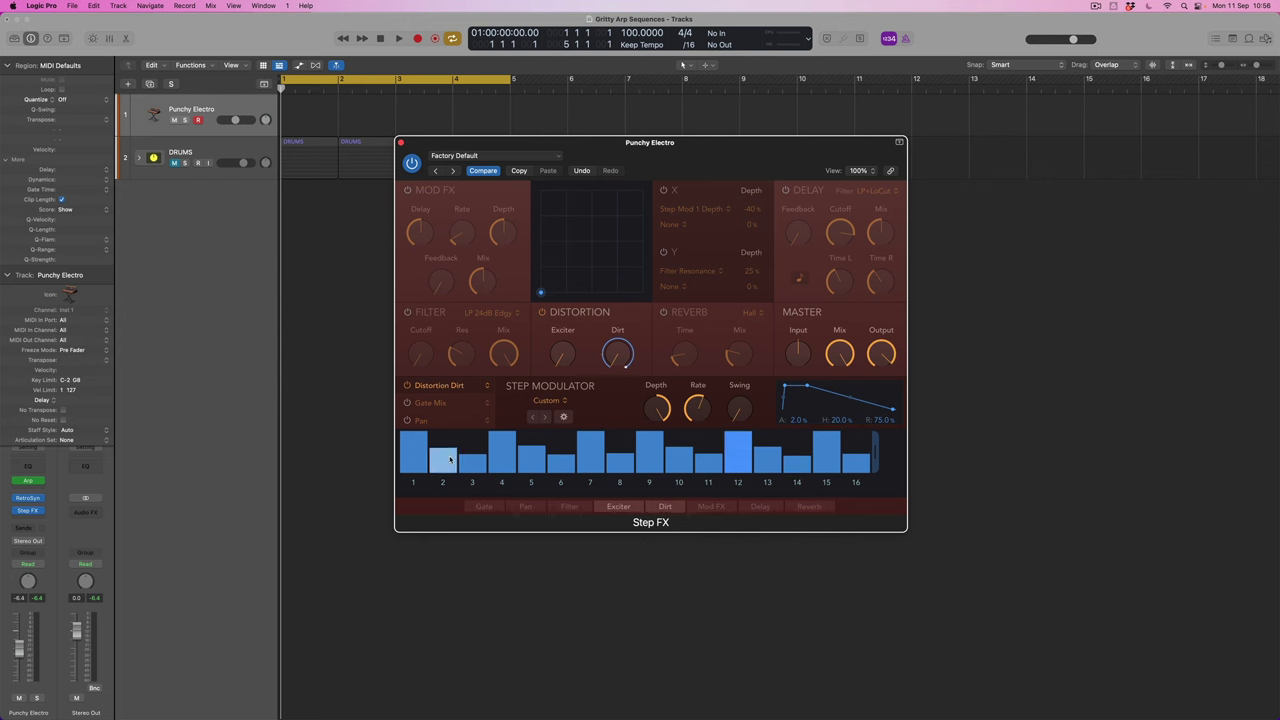
pyautogui.moveTo(443, 448); pyautogui.dragTo(470, 451)
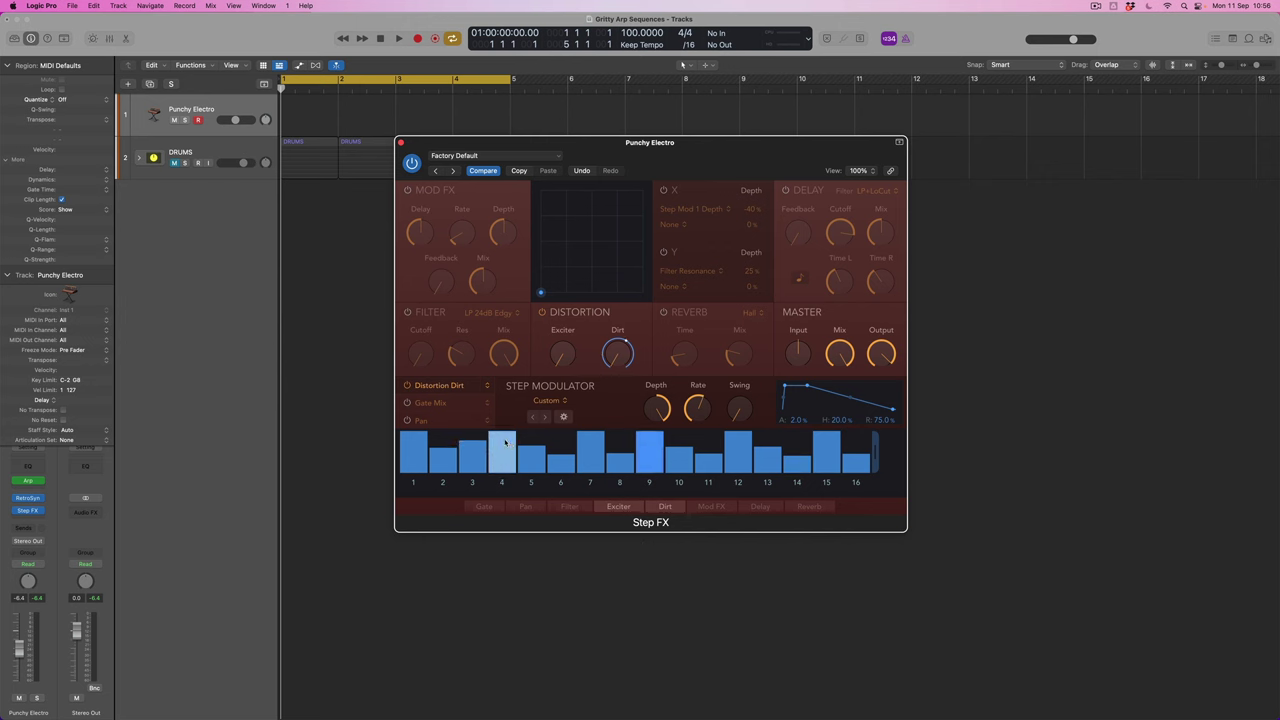
pyautogui.moveTo(505, 465)
pyautogui.mouseDown()
pyautogui.moveTo(503, 484)
pyautogui.moveTo(503, 457)
pyautogui.mouseUp()
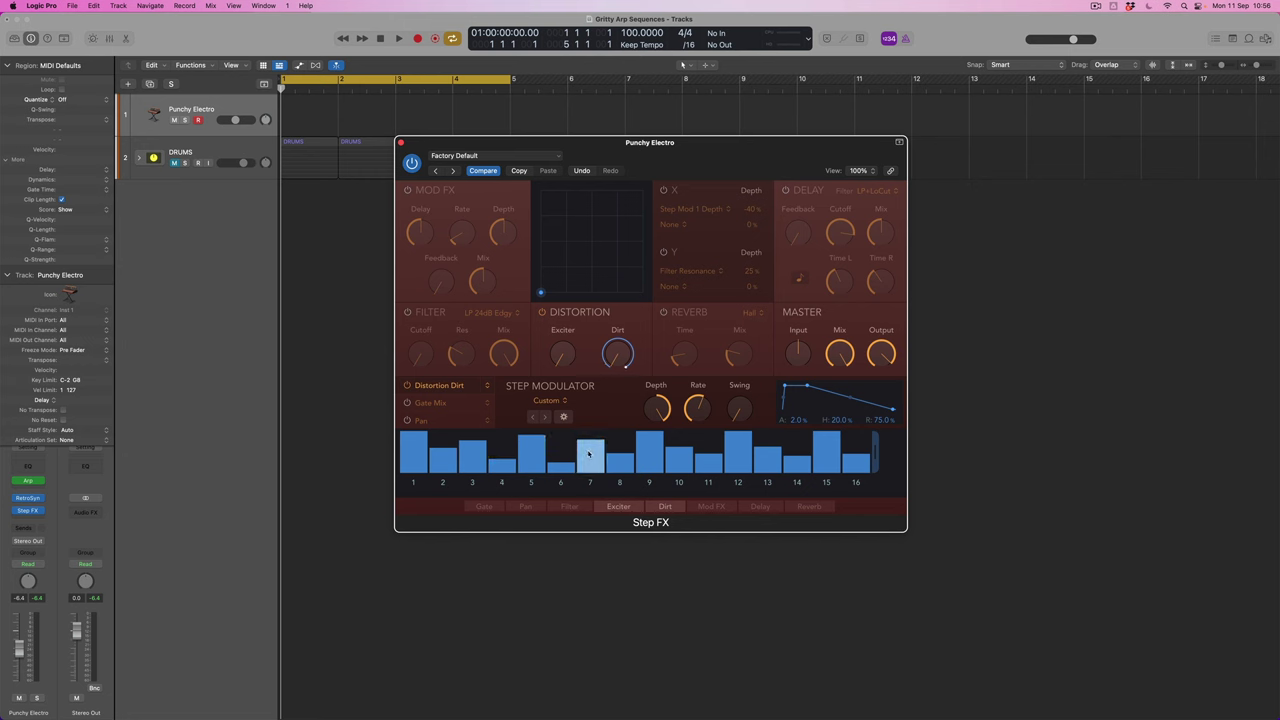
pyautogui.moveTo(618, 461); pyautogui.dragTo(620, 467)
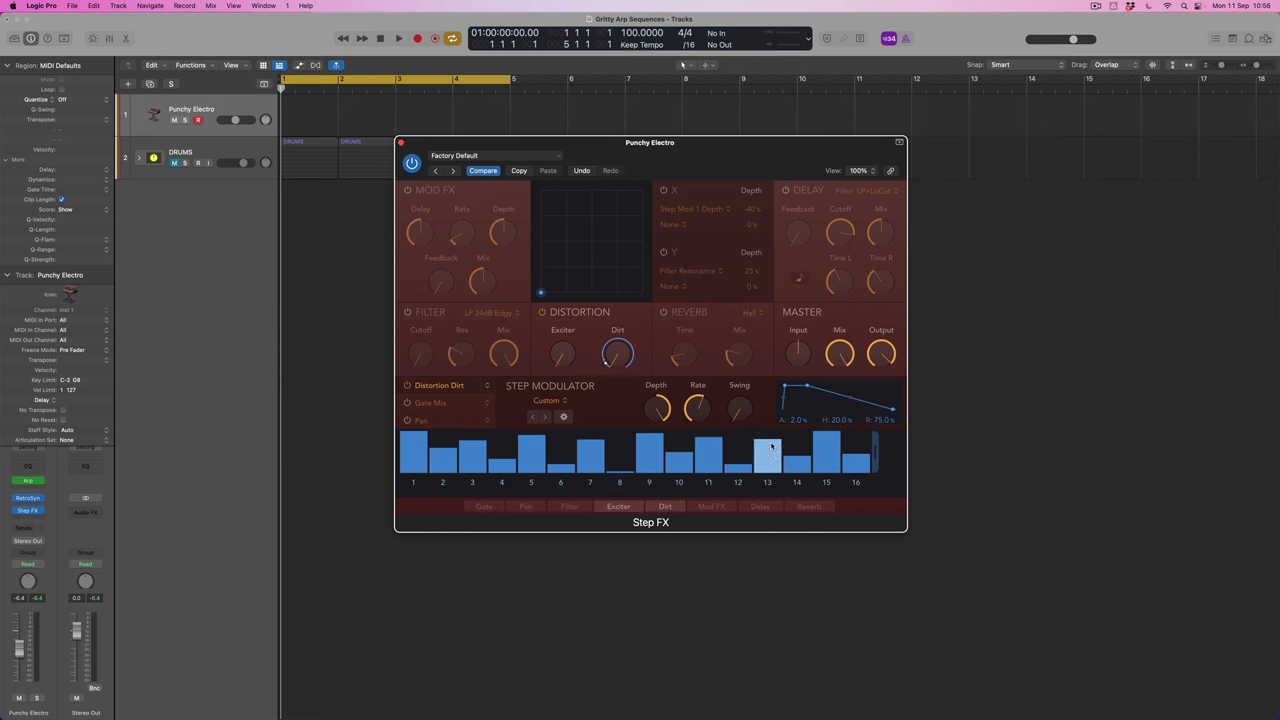
pyautogui.click(803, 462)
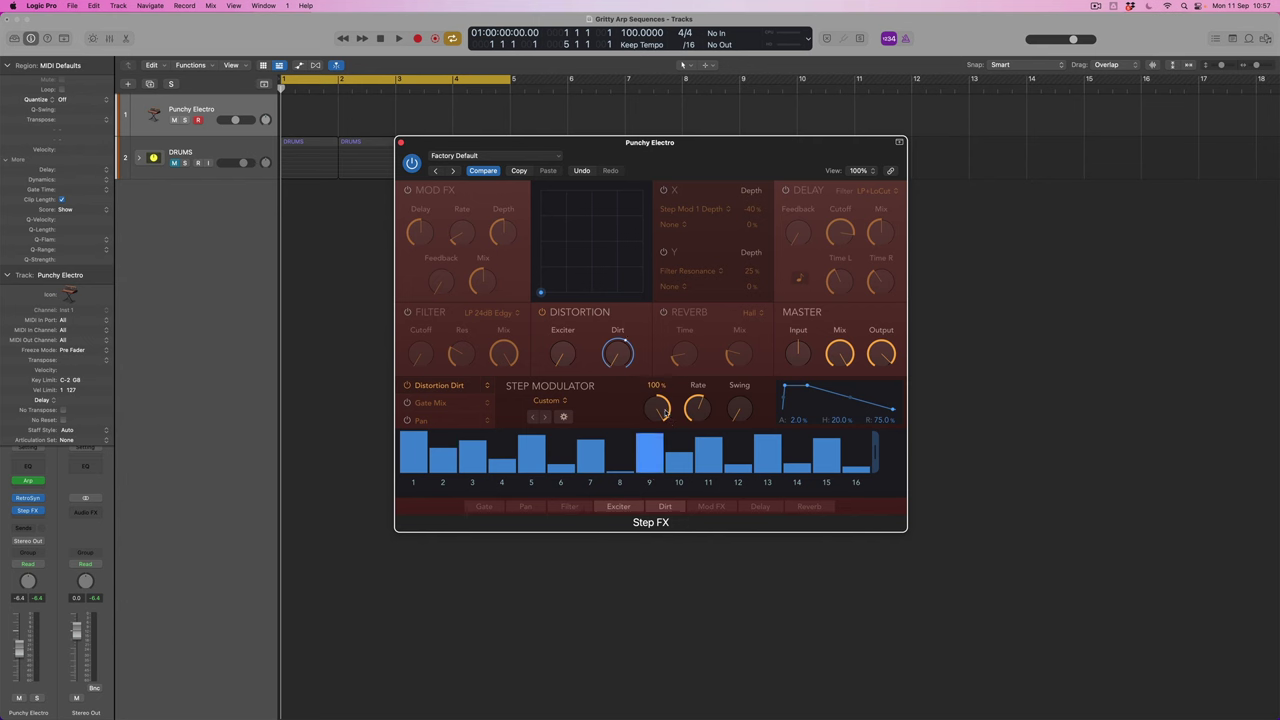
# Step: Reduce the Step Modulator's Depth for the distortion and set the base Dirt amount to 16.8%
pyautogui.moveTo(659, 417); pyautogui.dragTo(658, 446)
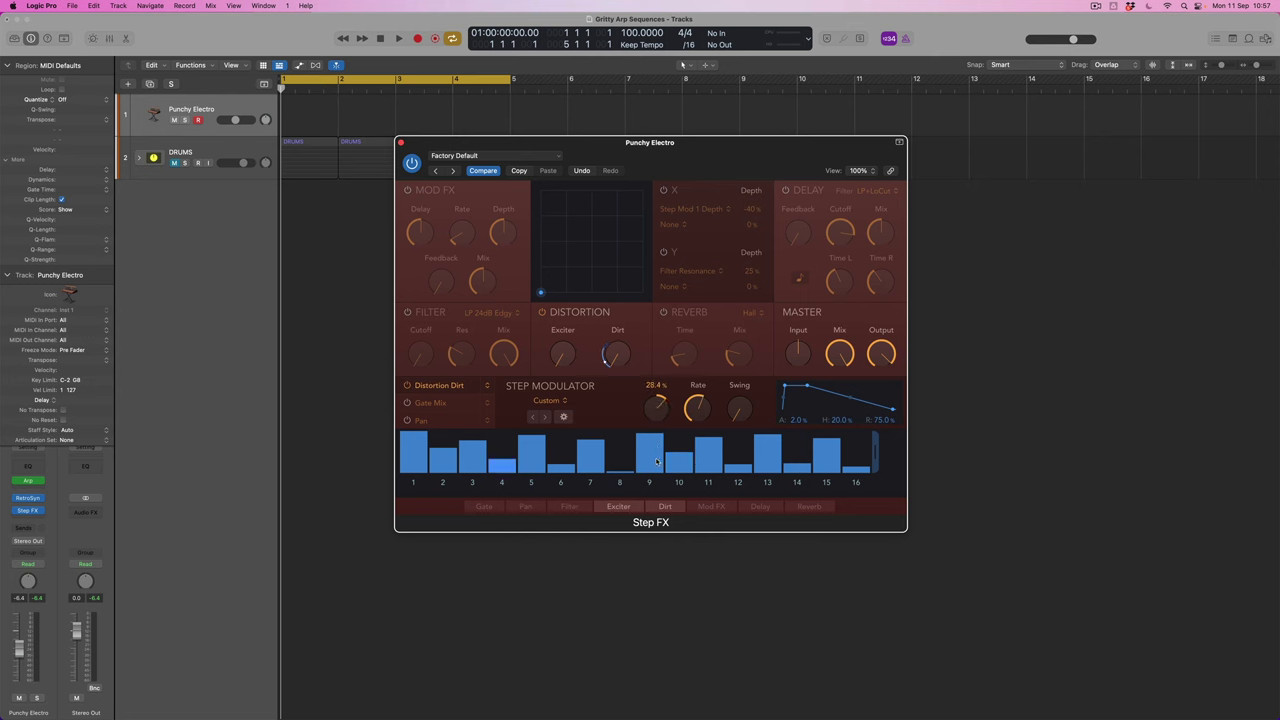
pyautogui.click(615, 364)
pyautogui.moveTo(653, 405); pyautogui.dragTo(620, 335)
pyautogui.moveTo(655, 400)
pyautogui.moveTo(619, 358); pyautogui.dragTo(619, 355)
pyautogui.scroll(4, 655, 400)
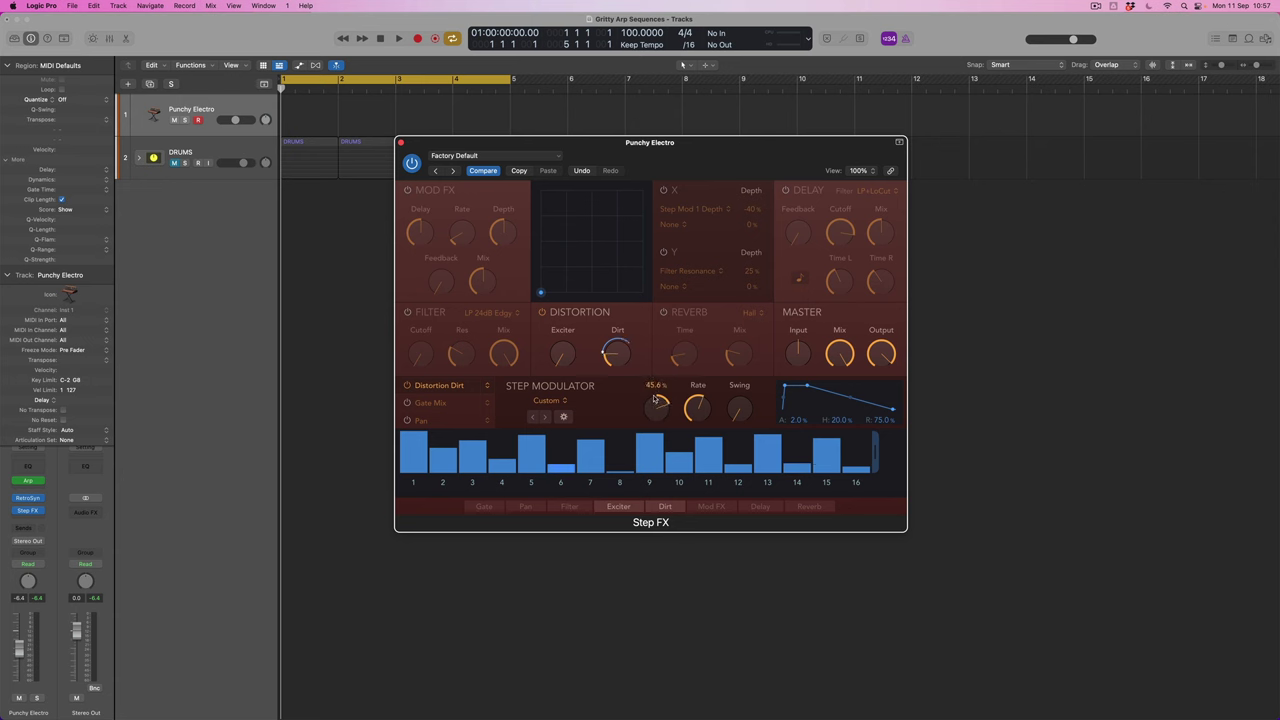
pyautogui.moveTo(655, 403); pyautogui.dragTo(655, 407)
pyautogui.moveTo(622, 355)
pyautogui.moveTo(702, 409)
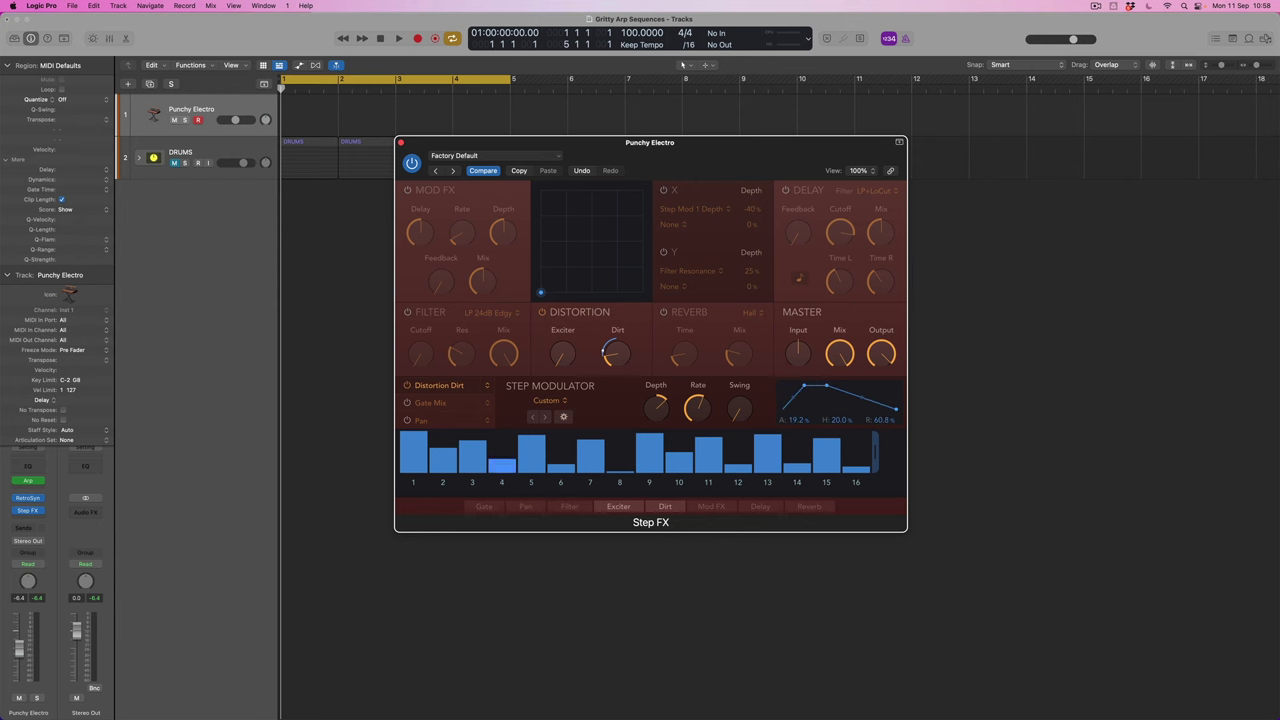
# Step: Shape the distortion modulator's step envelope with Attack 0%, Hold 15.8% and Release 28.4%
pyautogui.moveTo(795, 420); pyautogui.dragTo(795, 422)
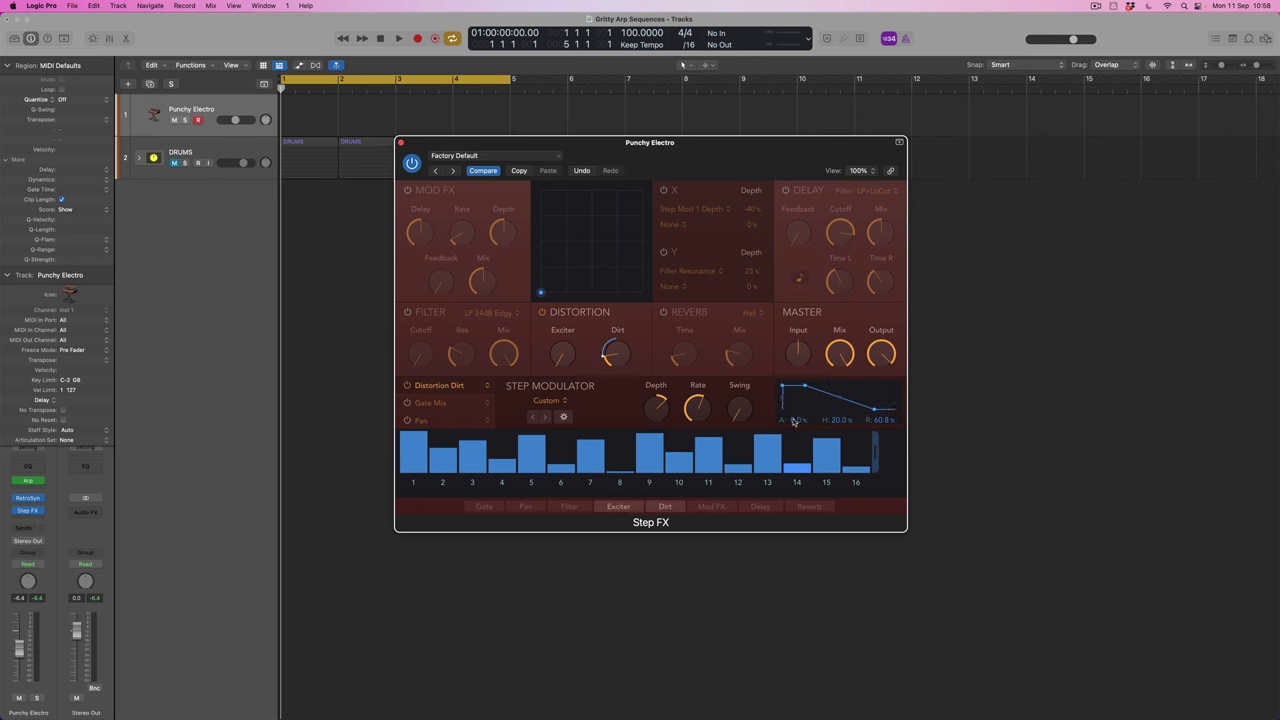
pyautogui.moveTo(836, 421); pyautogui.dragTo(836, 429)
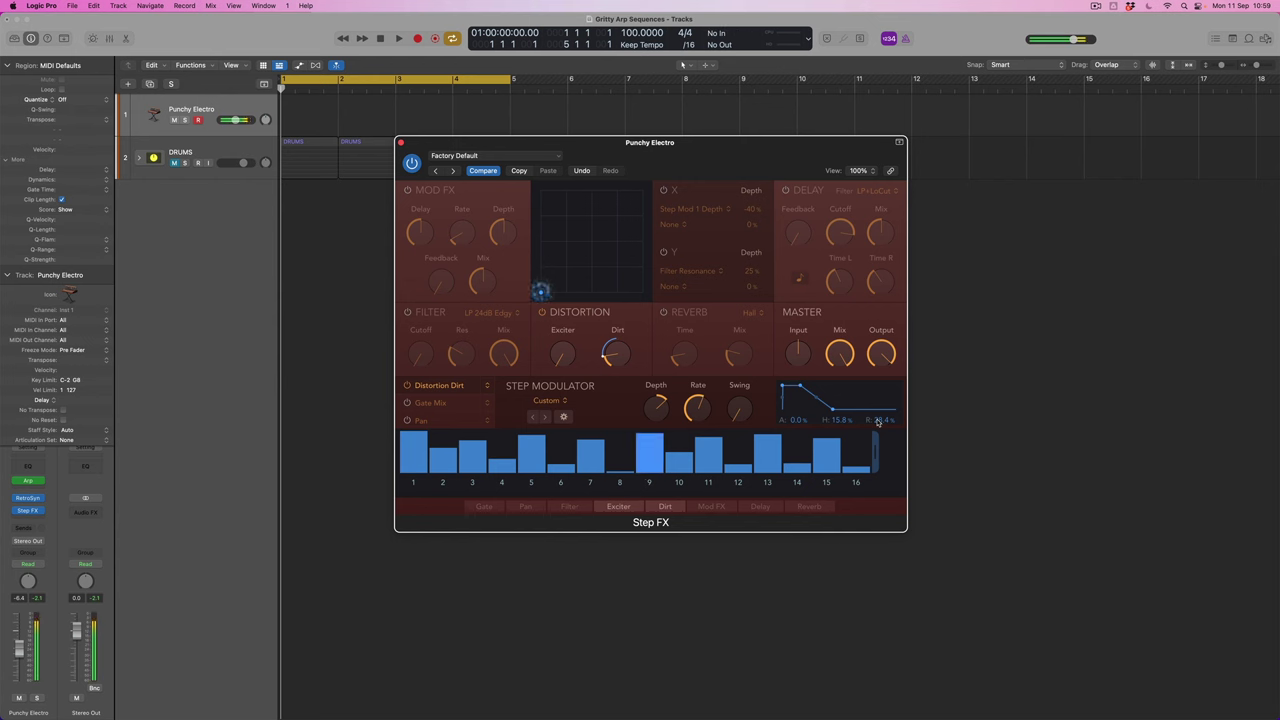
# Step: Raise the distortion modulator's Depth slightly and compare the sound with Step FX bypassed and re-enabled
pyautogui.moveTo(625, 356)
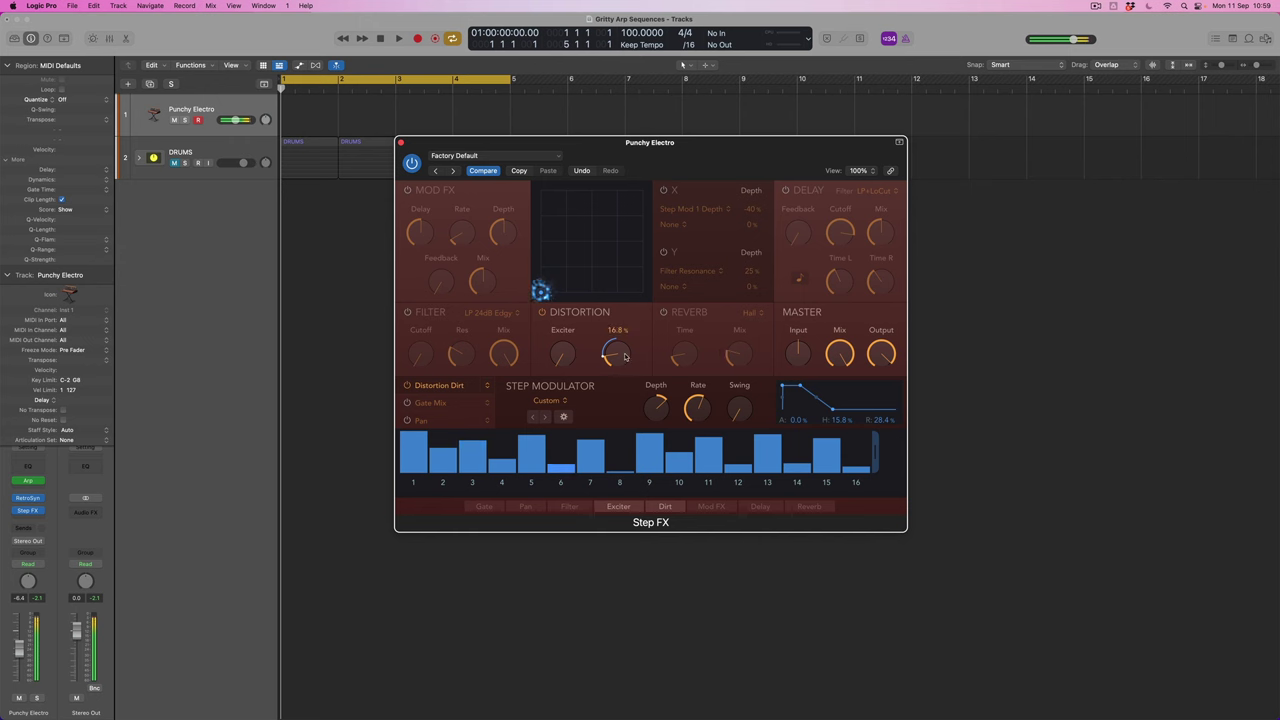
pyautogui.moveTo(653, 396)
pyautogui.moveTo(653, 396); pyautogui.dragTo(653, 390)
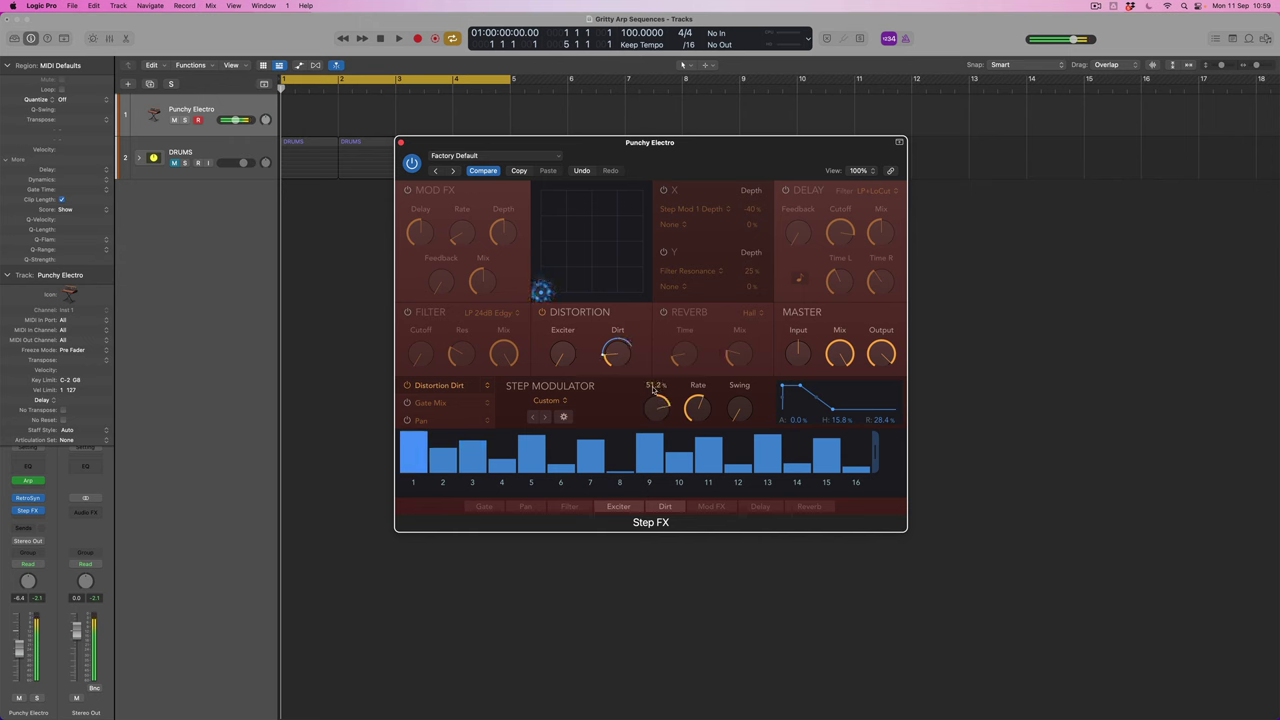
pyautogui.click(412, 164)
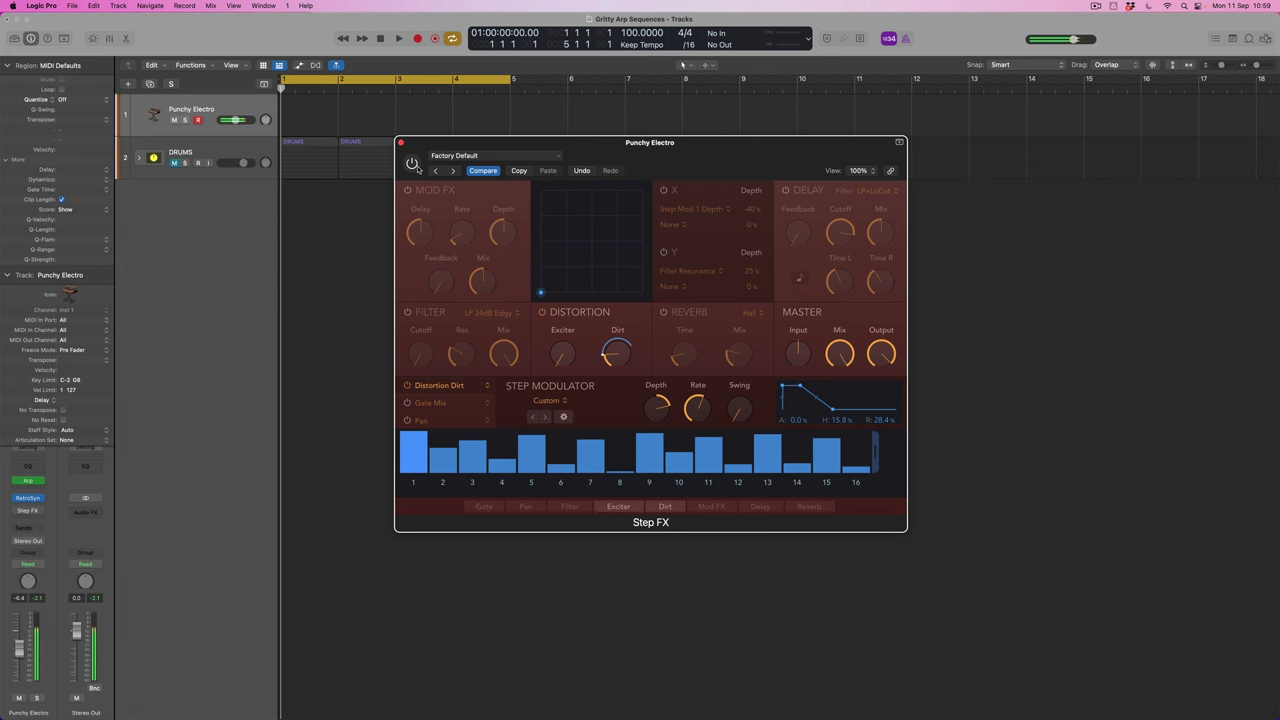
pyautogui.click(413, 165)
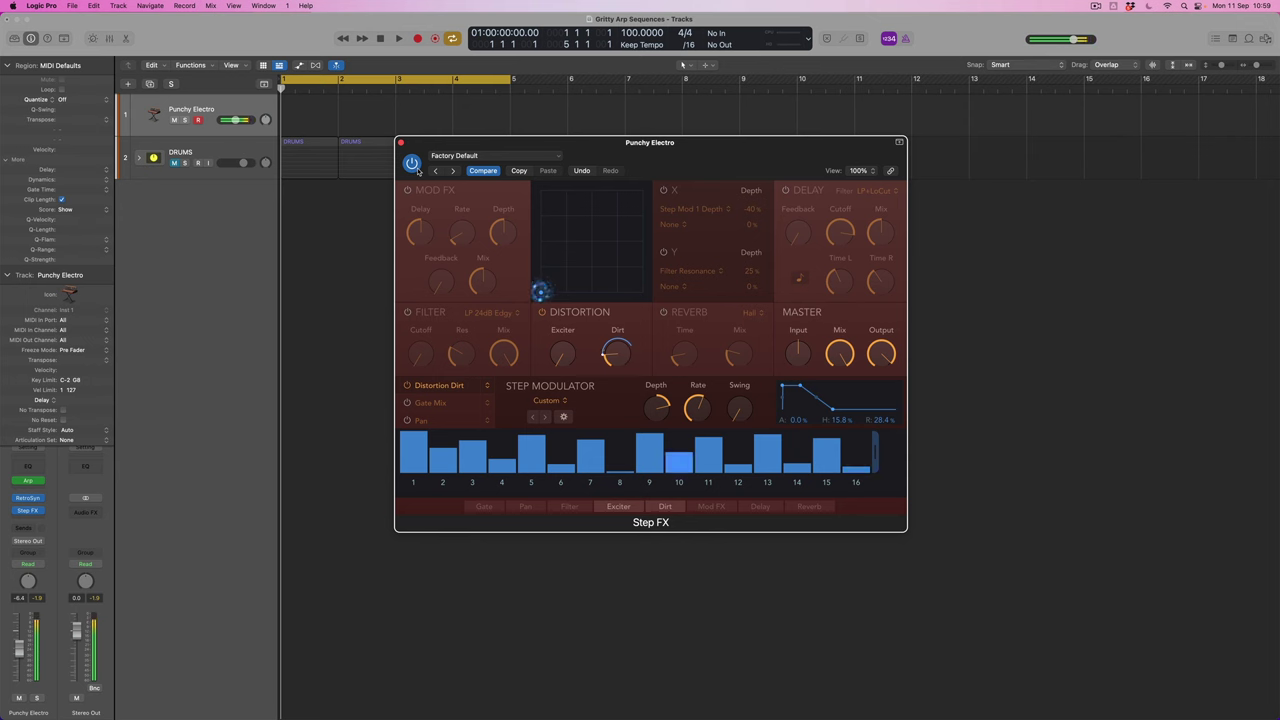
# Step: Fine-tune the distortion modulator's envelope to Hold 17.8% and Release 27.6%, and set the Dirt amount to 21.8%
pyautogui.moveTo(895, 414); pyautogui.dragTo(895, 416)
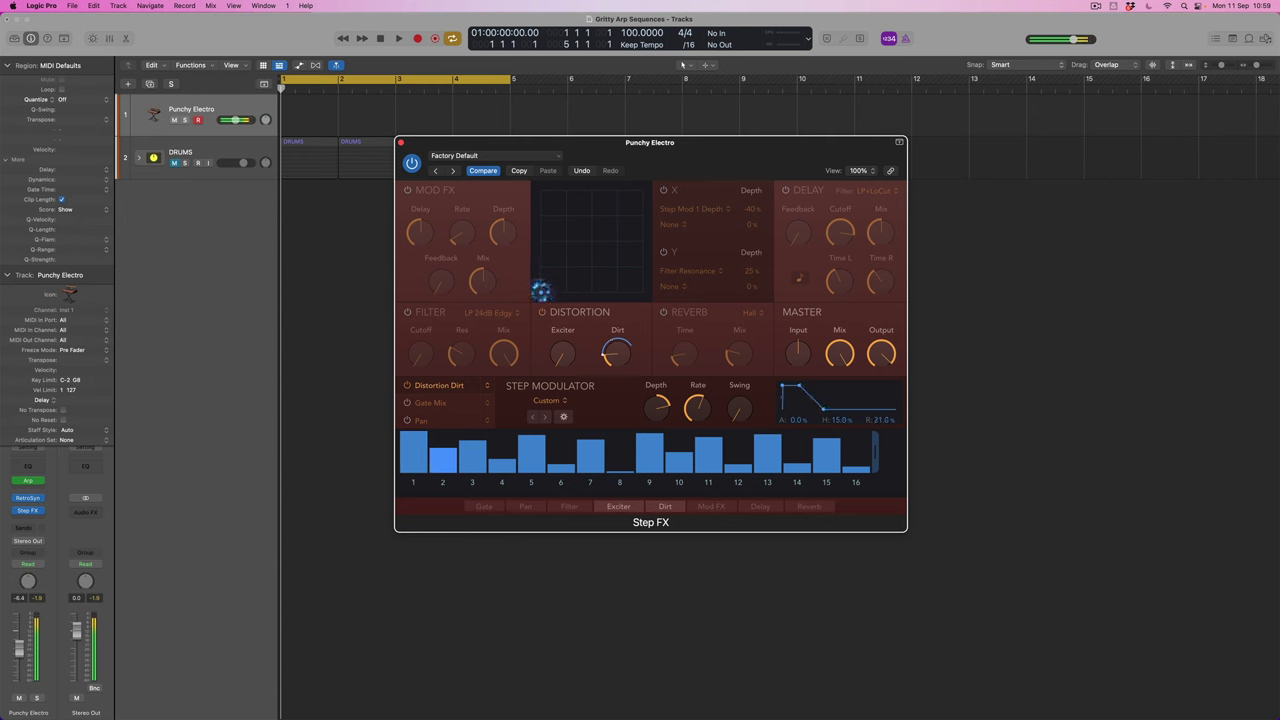
pyautogui.moveTo(840, 419); pyautogui.dragTo(798, 385)
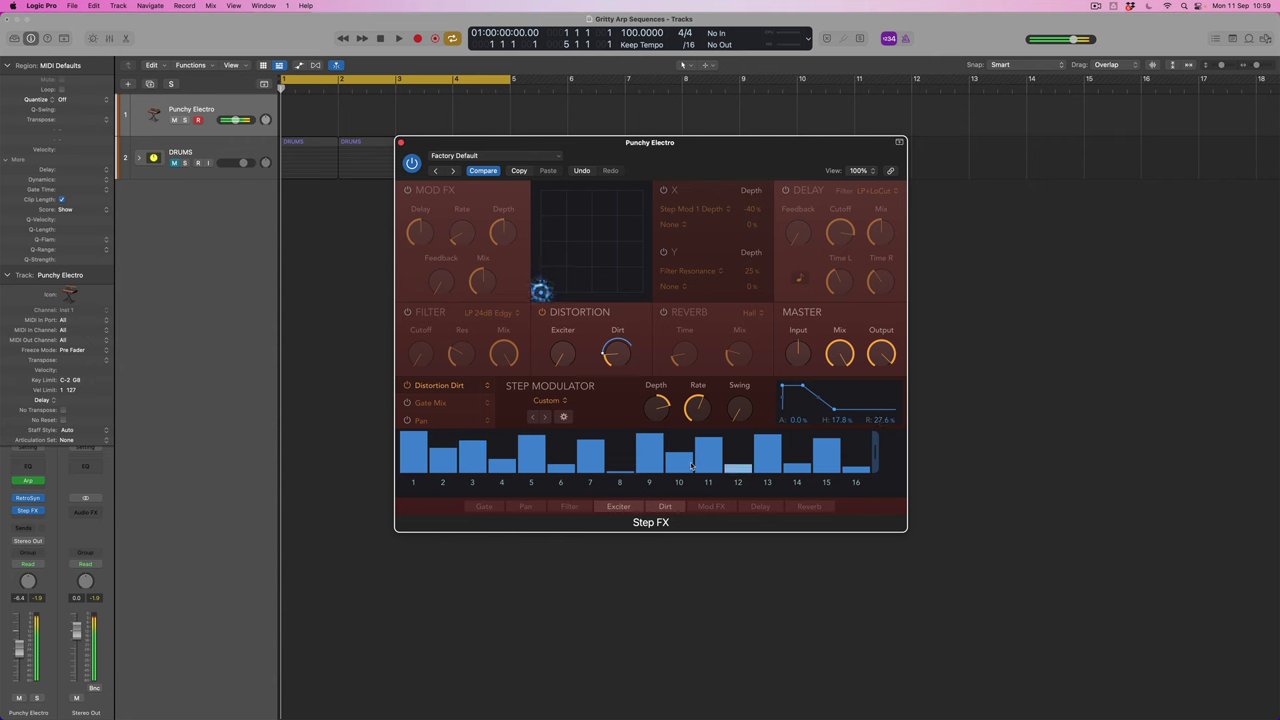
pyautogui.moveTo(621, 360)
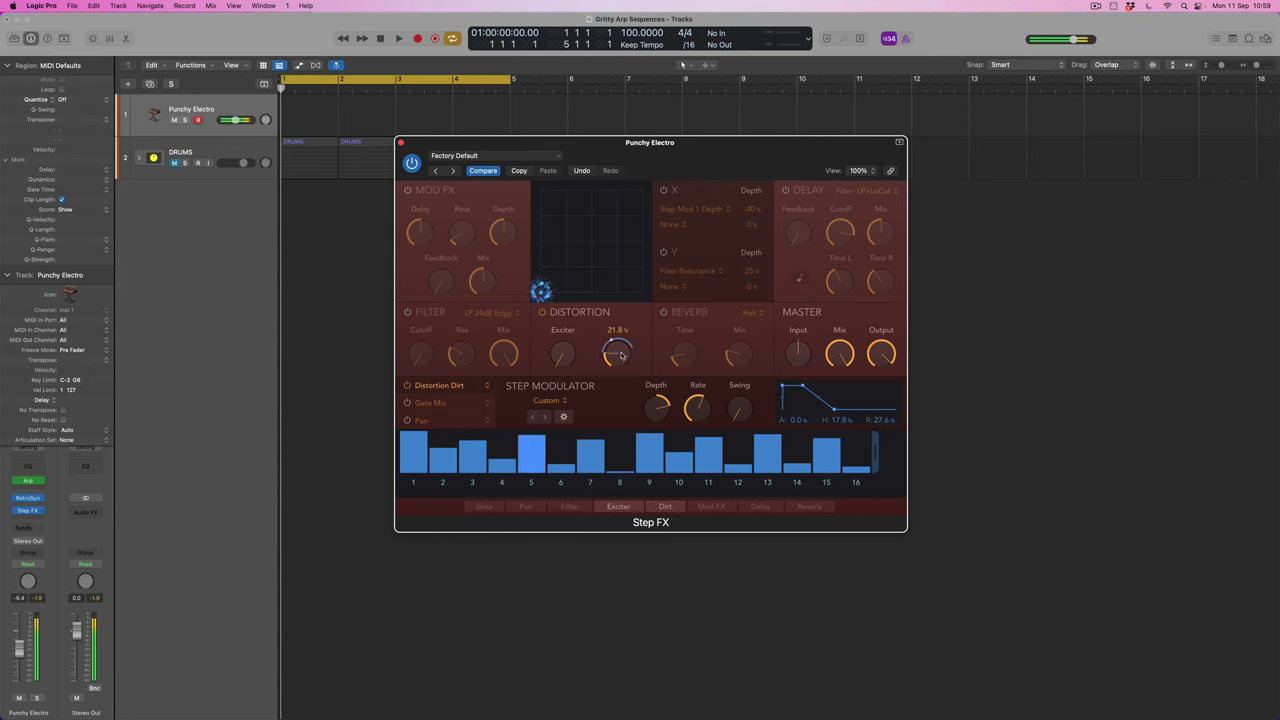
pyautogui.click(412, 164)
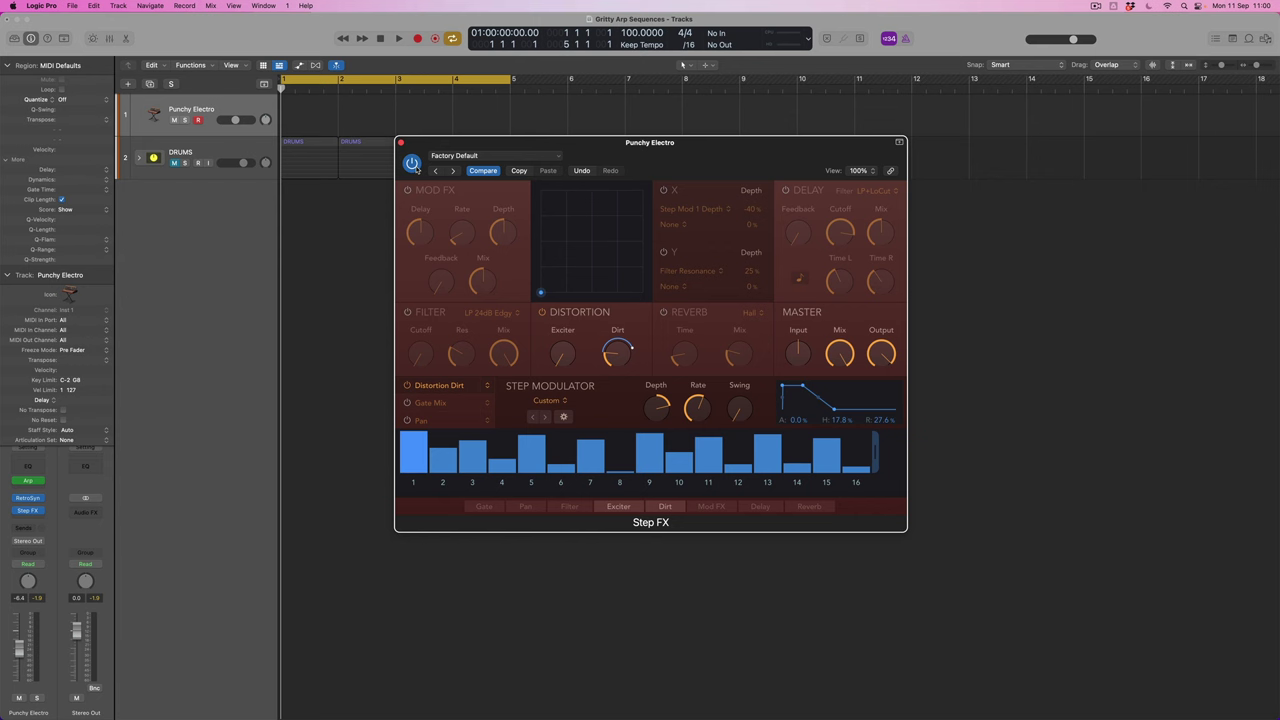
# Step: Turn on the Filter section and enable the second step modulator
pyautogui.click(451, 404)
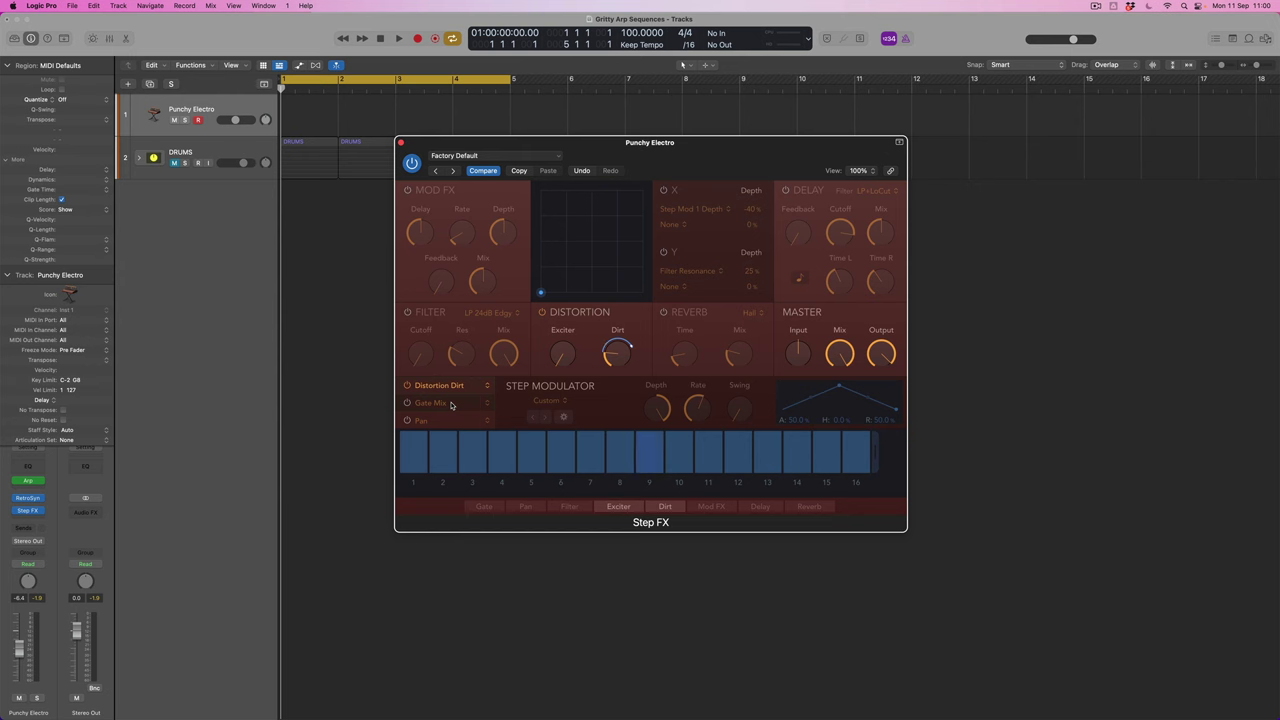
pyautogui.click(408, 313)
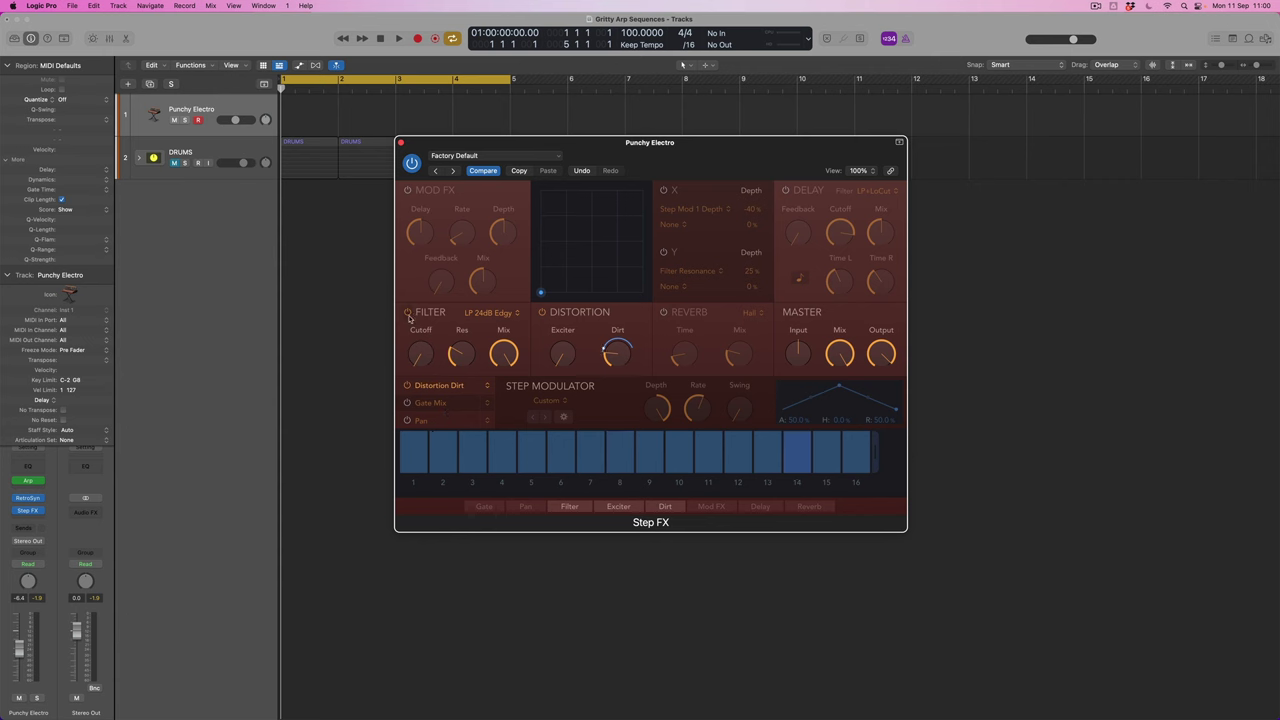
pyautogui.click(407, 403)
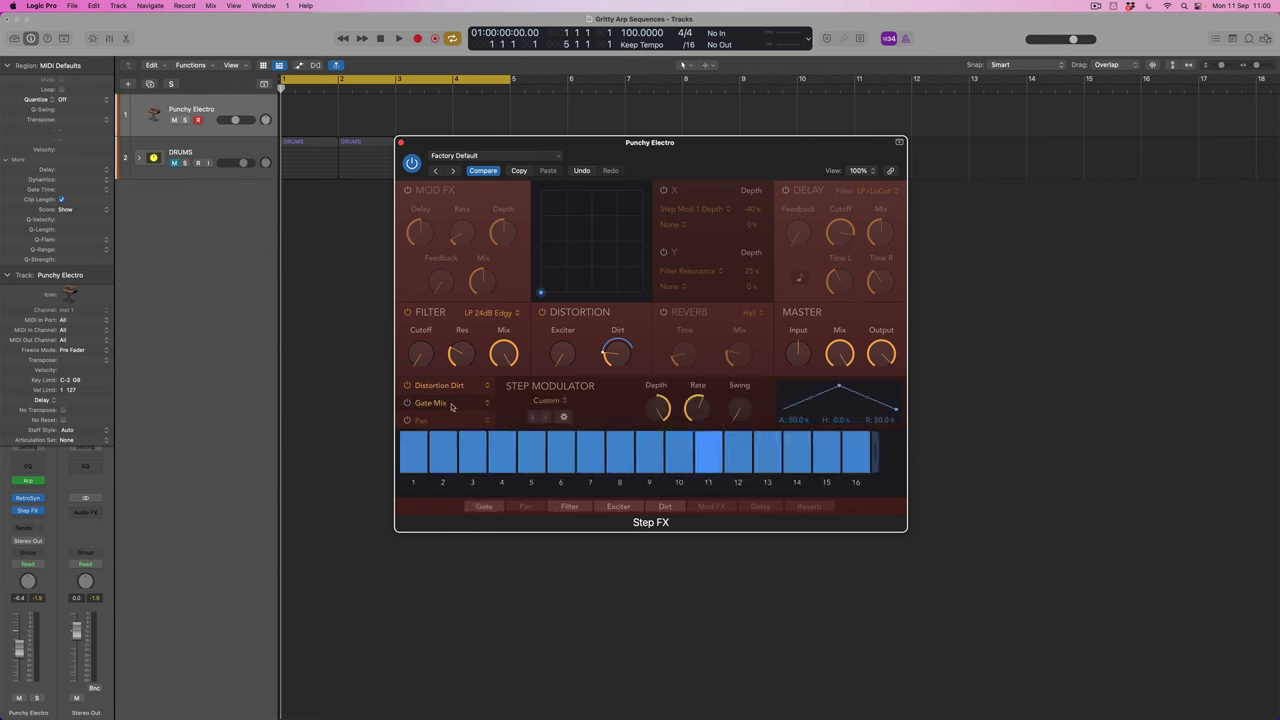
# Step: Assign the second step modulator to Filter Cutoff and lower the filter's resonance to 7.0%
pyautogui.click(451, 404)
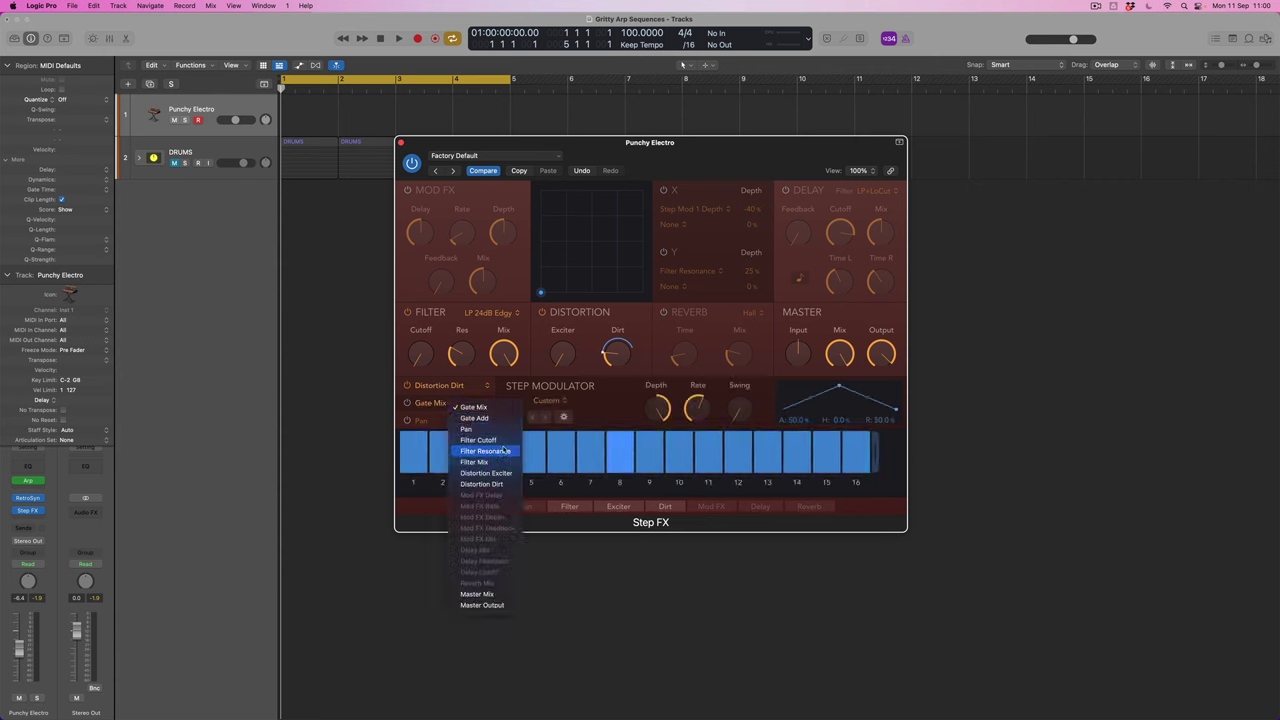
pyautogui.click(478, 440)
pyautogui.moveTo(467, 372); pyautogui.dragTo(463, 387)
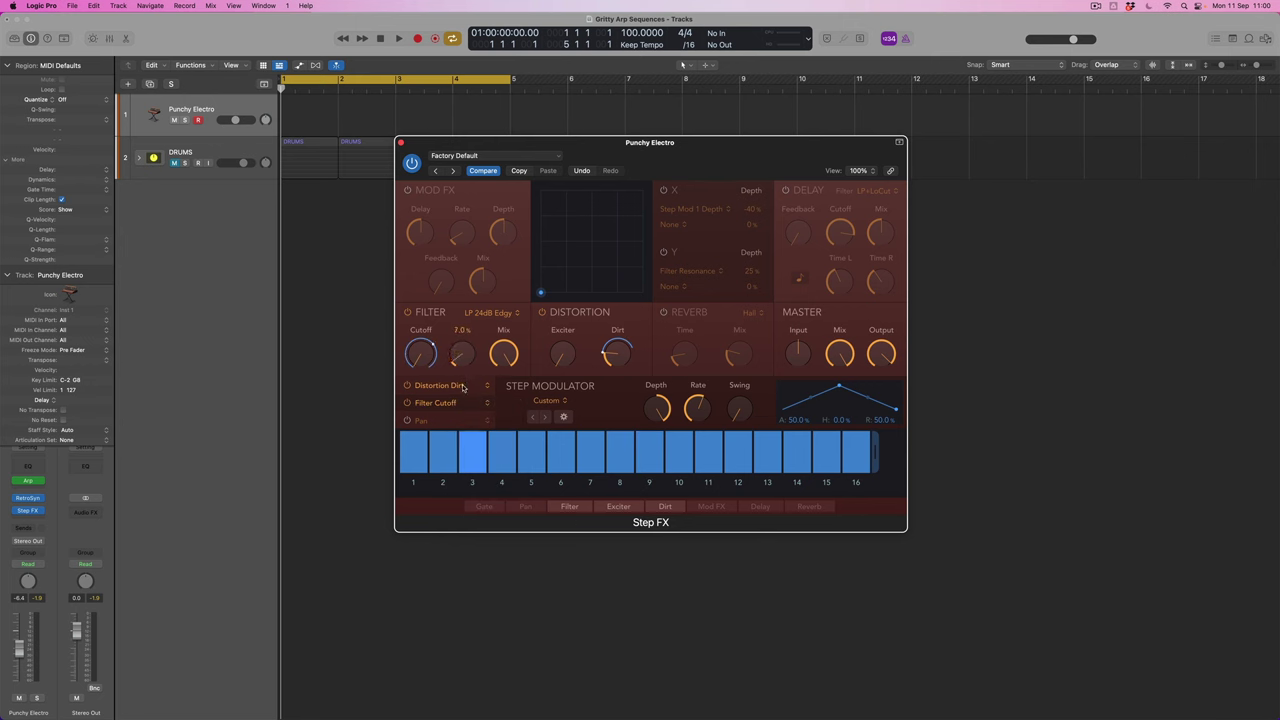
# Step: Shape uneven levels for the filter cutoff modulator's first eight steps, emptying steps 6 and 8, and shorten the pattern to eight steps
pyautogui.moveTo(442, 440)
pyautogui.mouseDown()
pyautogui.moveTo(474, 456)
pyautogui.moveTo(501, 476)
pyautogui.moveTo(527, 448)
pyautogui.moveTo(570, 447)
pyautogui.moveTo(570, 500)
pyautogui.mouseUp()
pyautogui.click(472, 441)
pyautogui.click(531, 437)
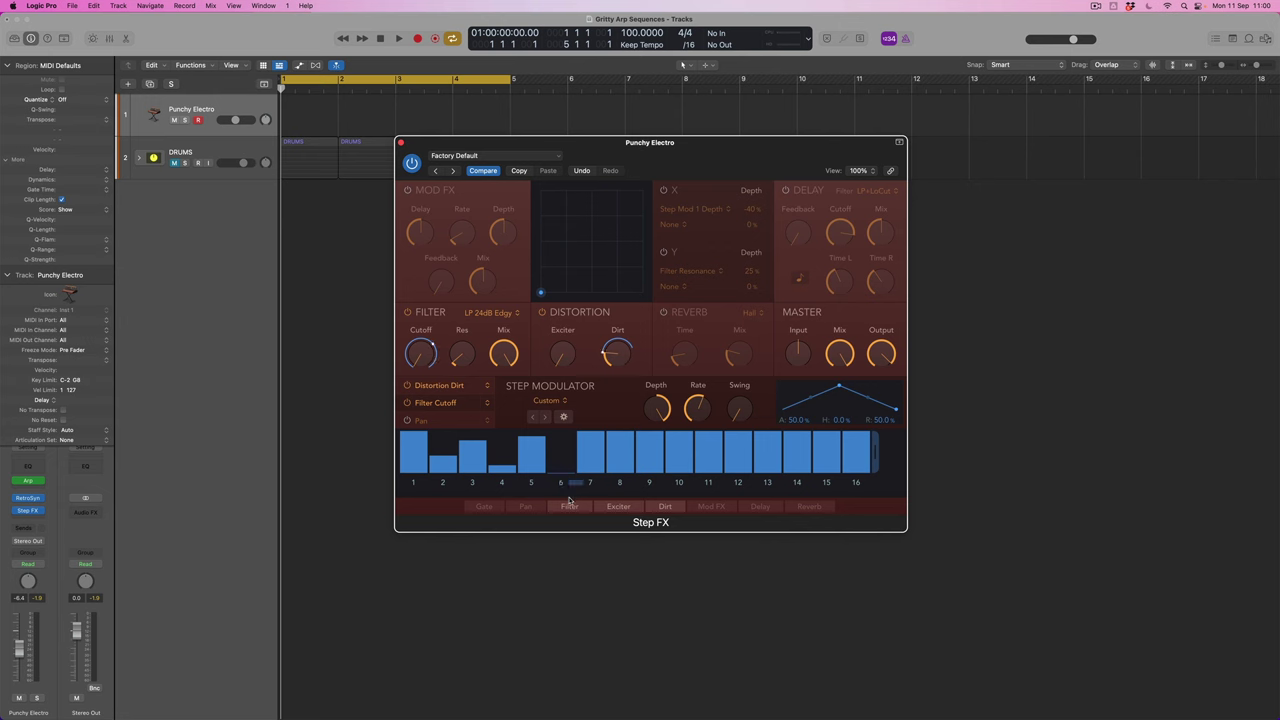
pyautogui.moveTo(591, 445); pyautogui.dragTo(593, 461)
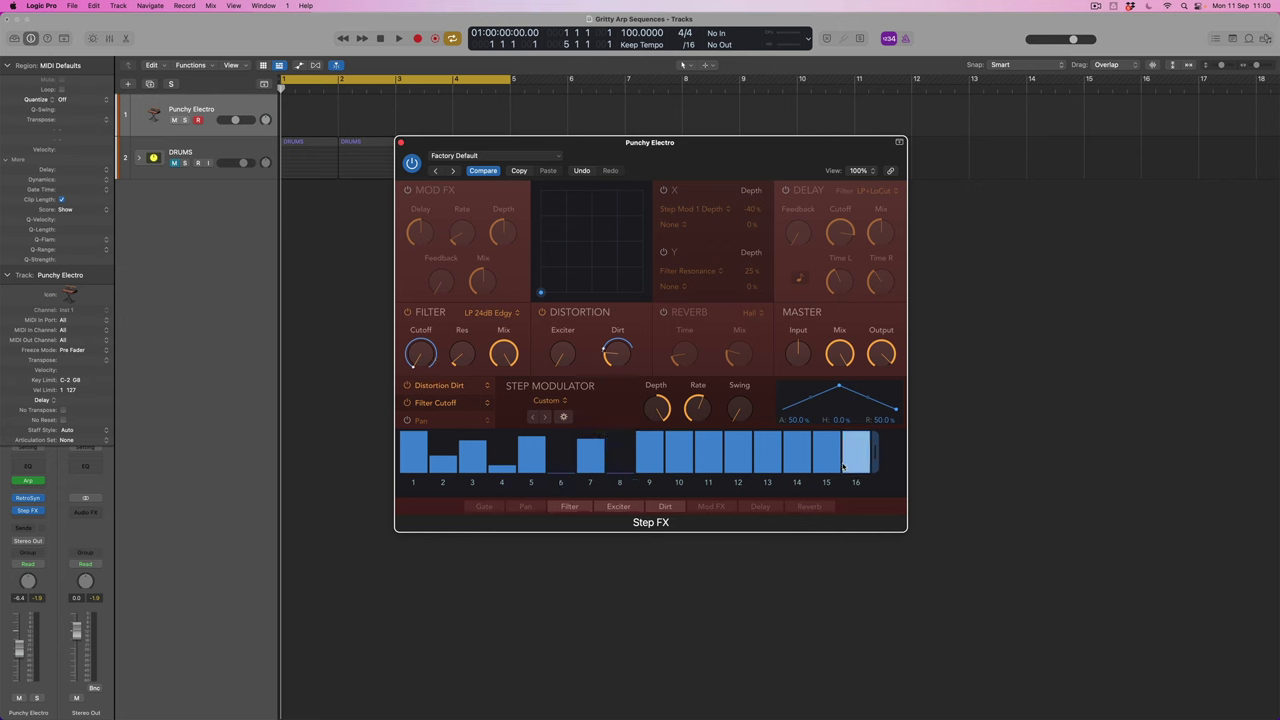
pyautogui.moveTo(876, 453); pyautogui.dragTo(660, 447)
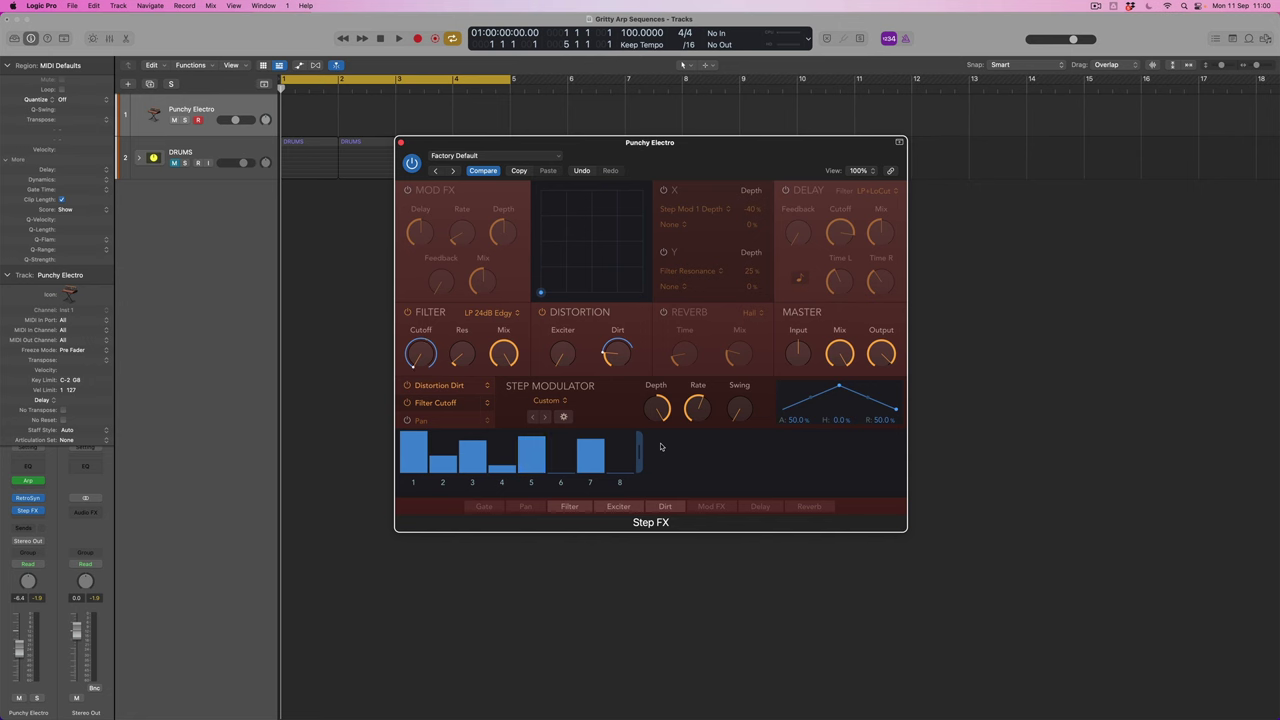
# Step: Lower the filter cutoff modulator's Depth and shape its envelope to Attack 0.0%, Hold 30.6% and Release 53.4%
pyautogui.moveTo(664, 410)
pyautogui.moveTo(660, 413)
pyautogui.mouseDown()
pyautogui.moveTo(659, 440)
pyautogui.moveTo(656, 407)
pyautogui.mouseUp()
pyautogui.moveTo(657, 406)
pyautogui.moveTo(427, 363)
pyautogui.moveTo(673, 415)
pyautogui.moveTo(793, 421); pyautogui.dragTo(815, 420)
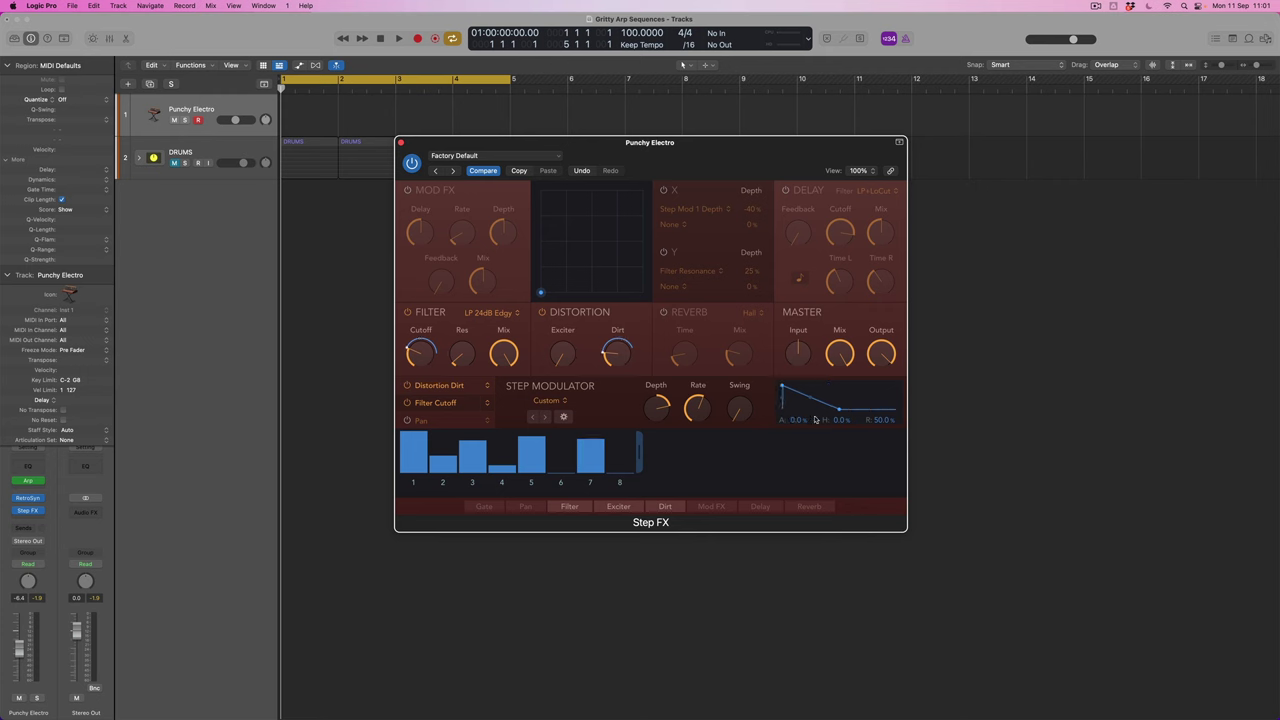
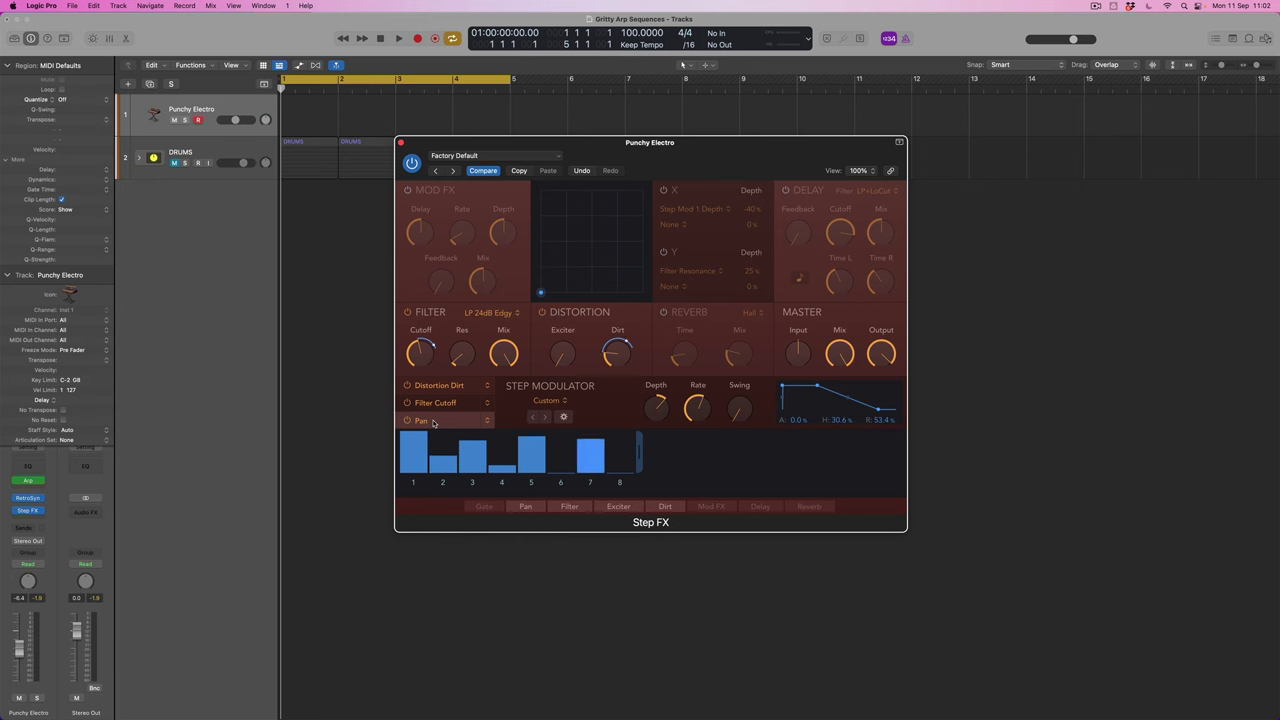
# Step: Review the modulation targets available for the third step modulator, leaving it assigned to Pan
pyautogui.click(487, 421)
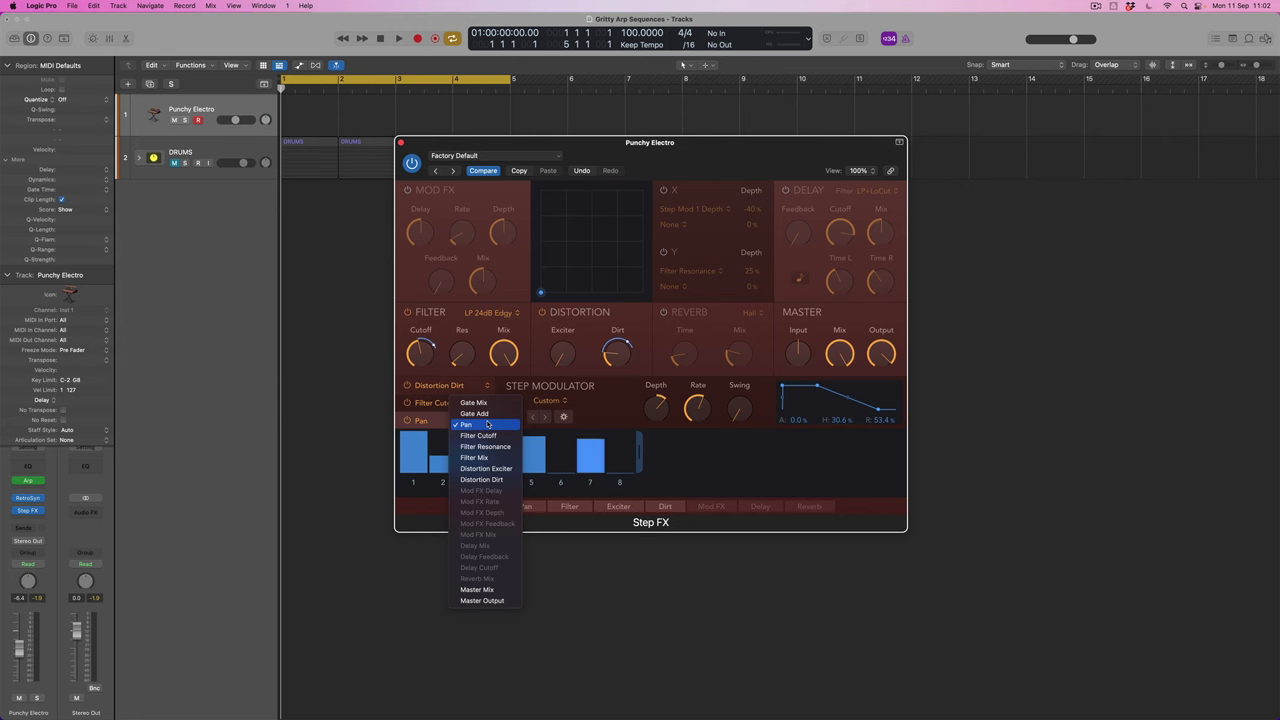
pyautogui.click(603, 418)
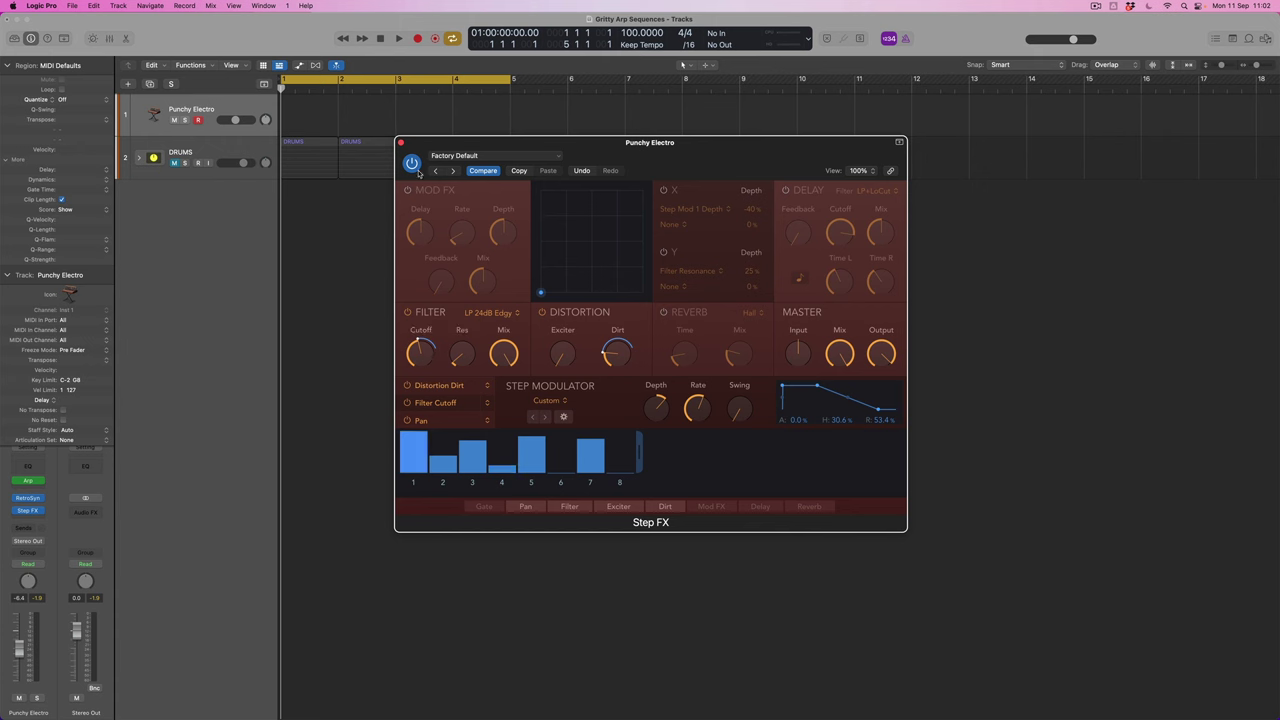
# Step: Unmute the DRUMS track and record a four-bar part on the Punchy Electro track with Step FX bypassed
pyautogui.click(175, 163)
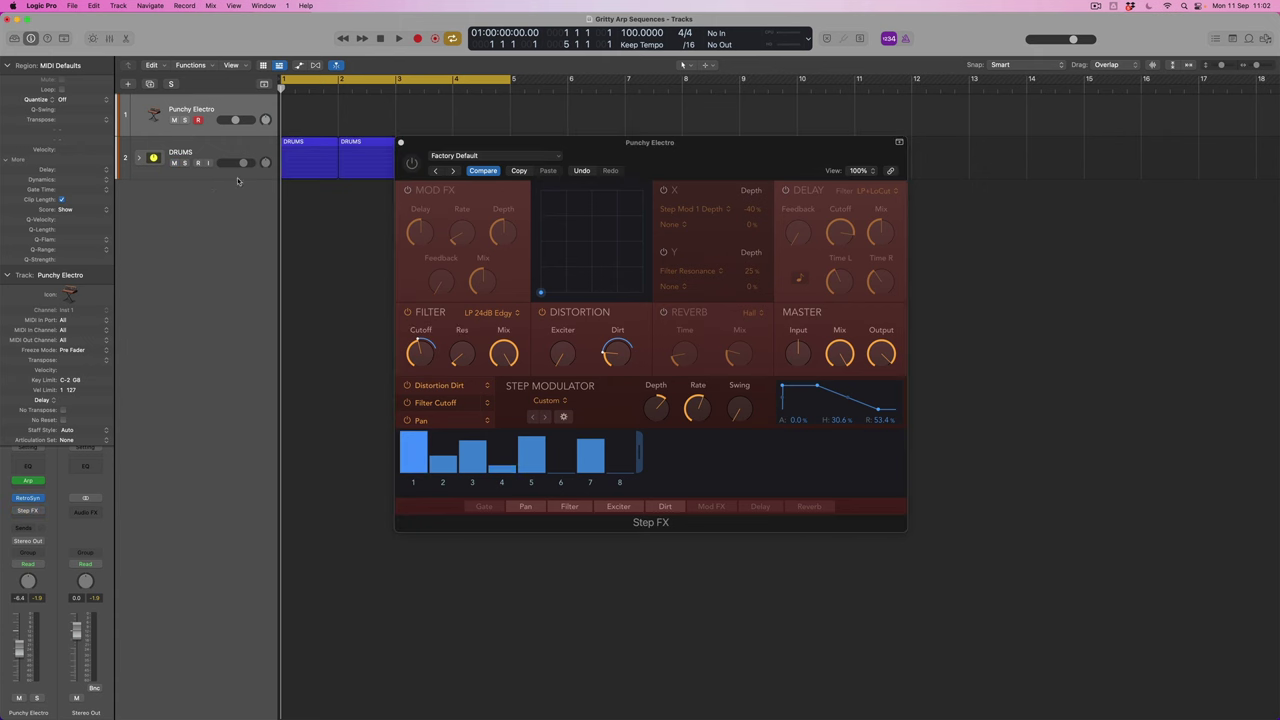
pyautogui.click(232, 154)
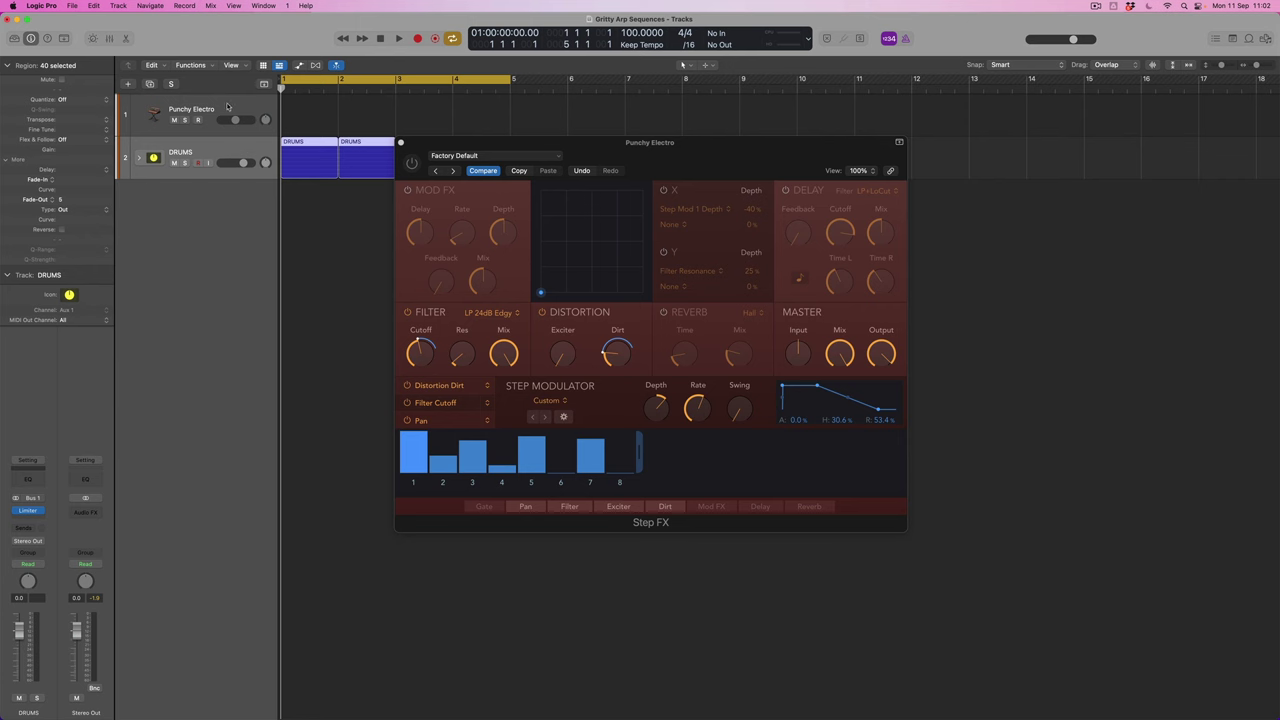
pyautogui.click(227, 106)
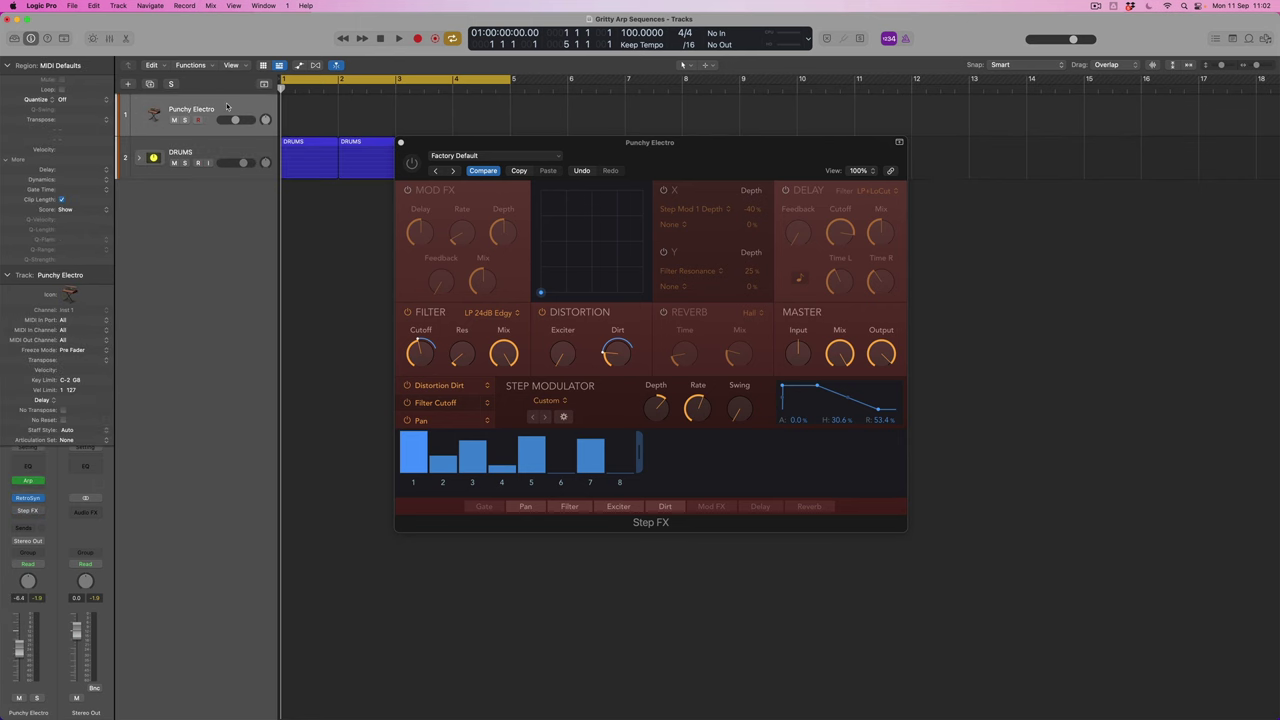
pyautogui.press('r')
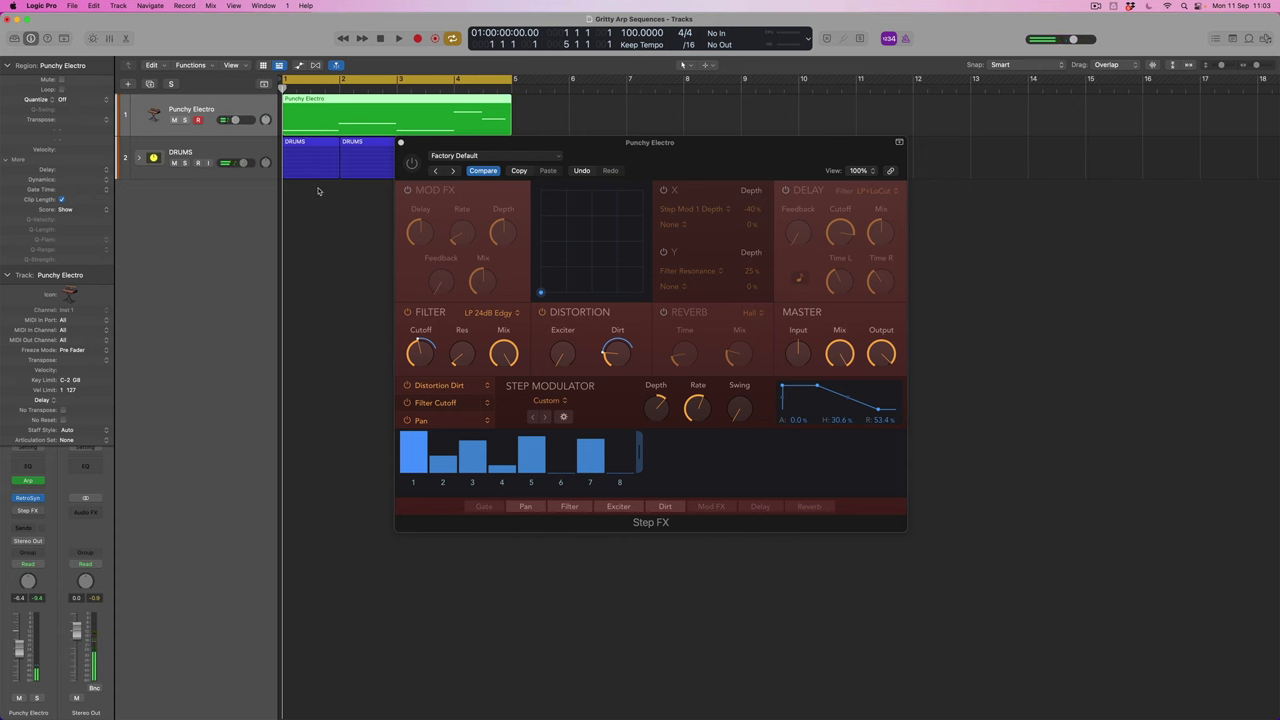
# Step: Quantize the recorded Punchy Electro region to 1/4 Note
pyautogui.click(318, 191)
pyautogui.click(328, 127)
pyautogui.click(72, 100)
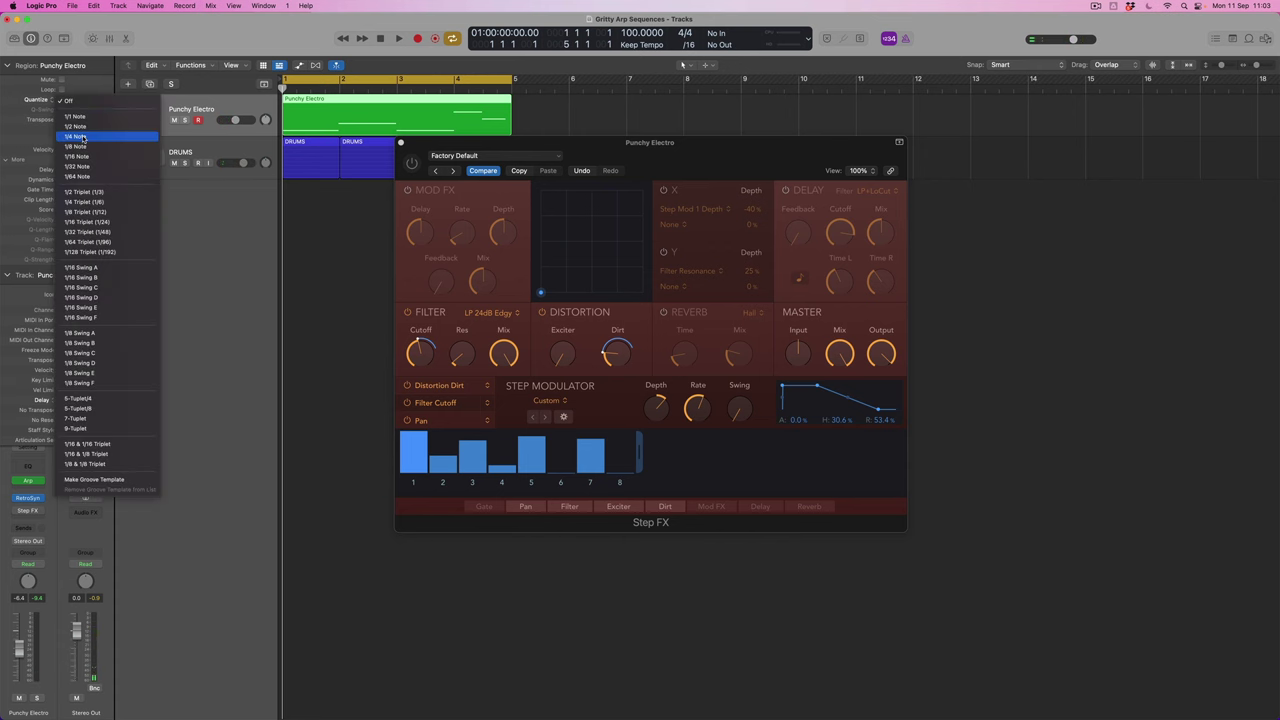
pyautogui.click(84, 139)
# Step: Play the synth part with the drums and re-enable Step FX during playback to compare the sound
pyautogui.press('space')
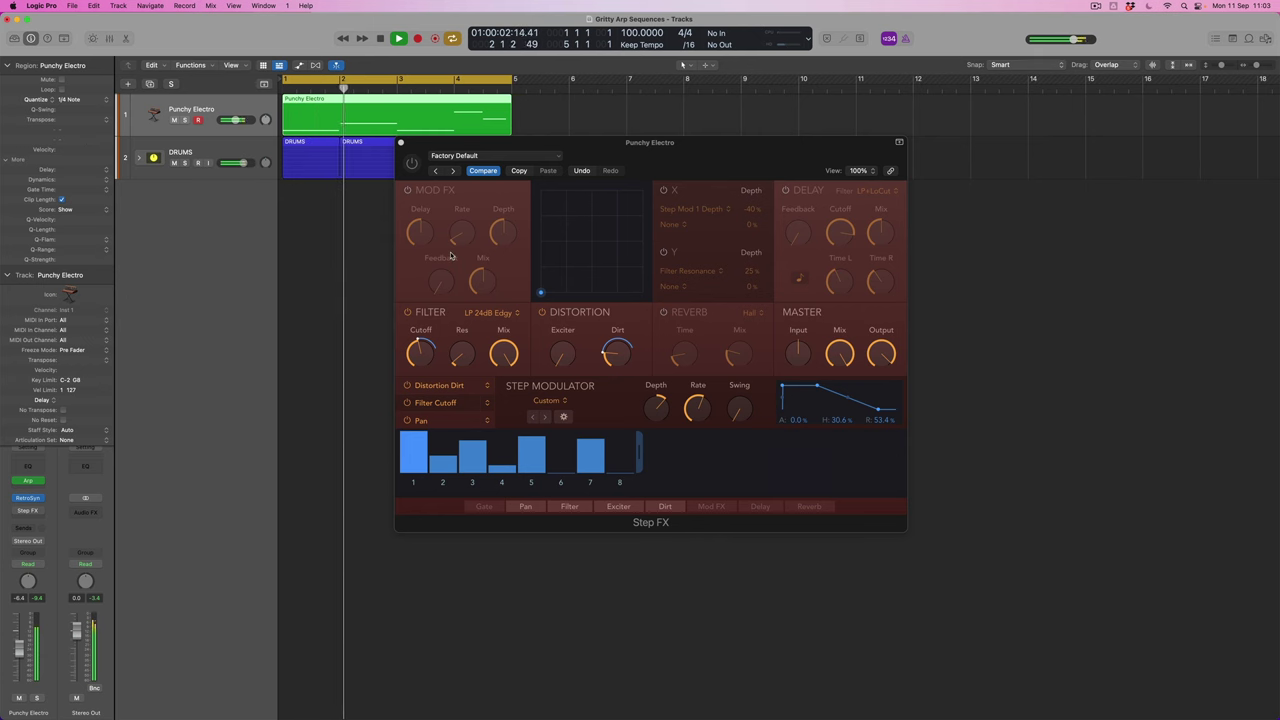
pyautogui.click(412, 163)
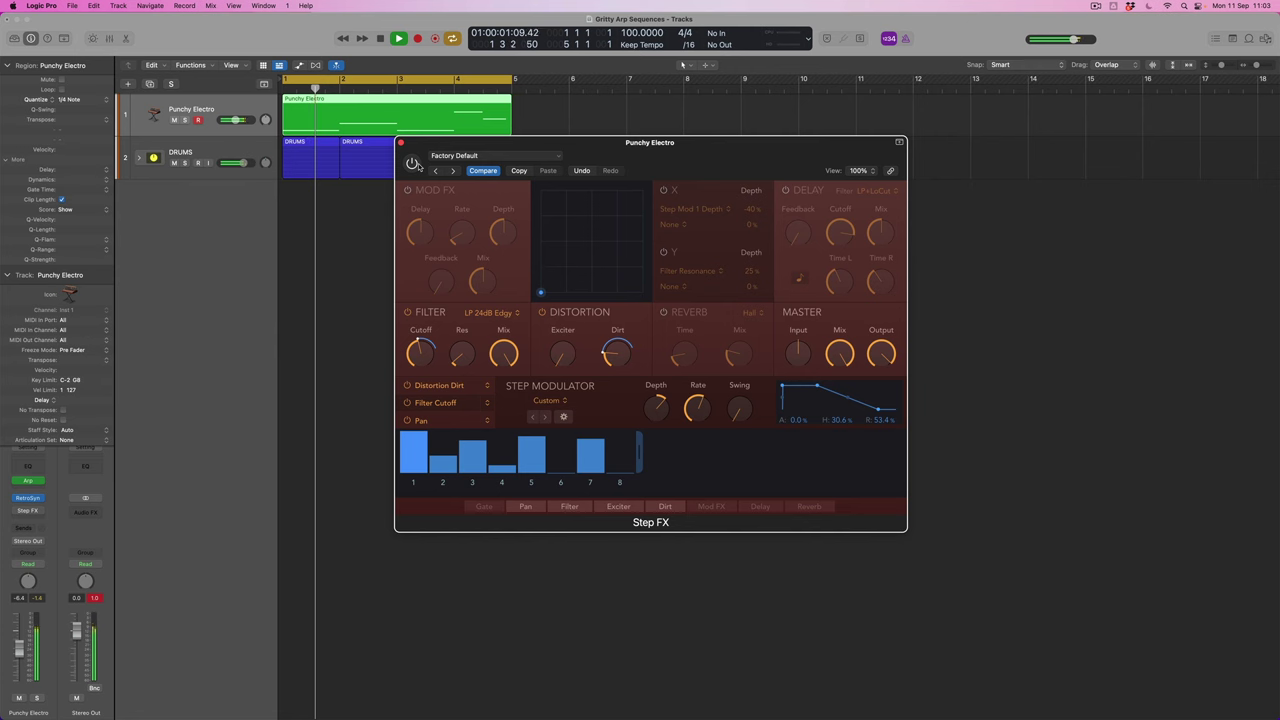
pyautogui.click(413, 163)
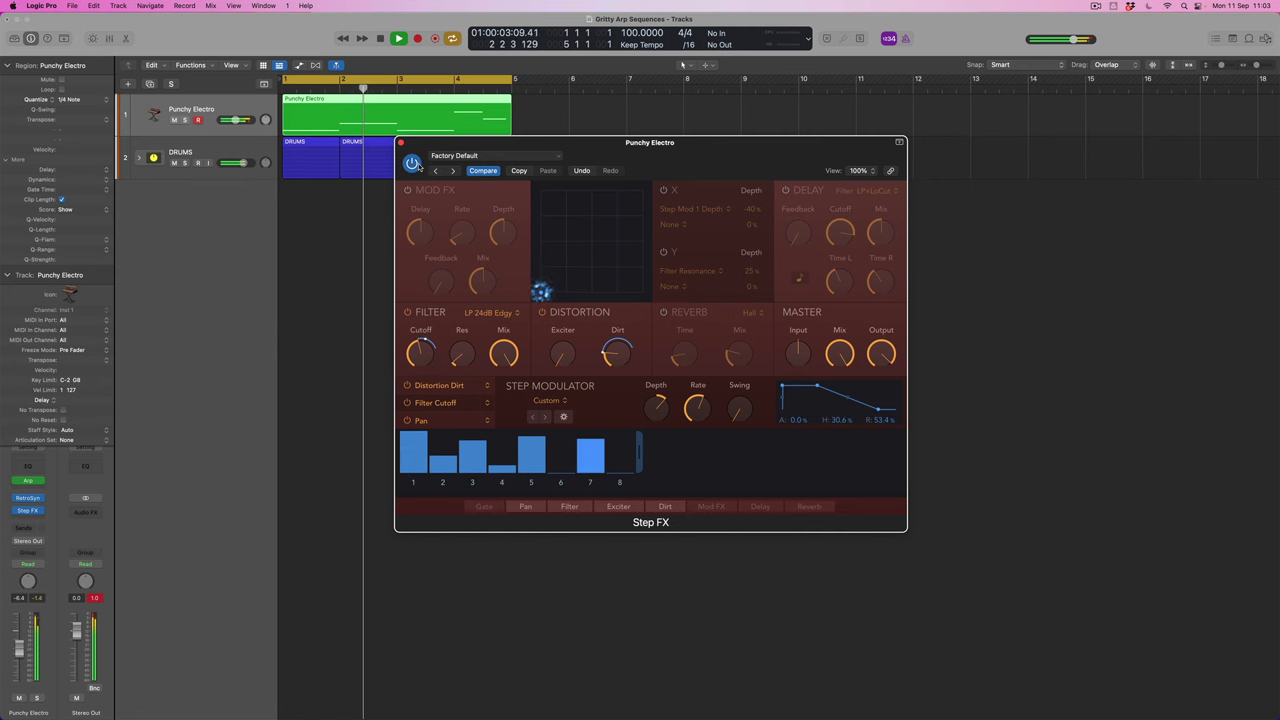